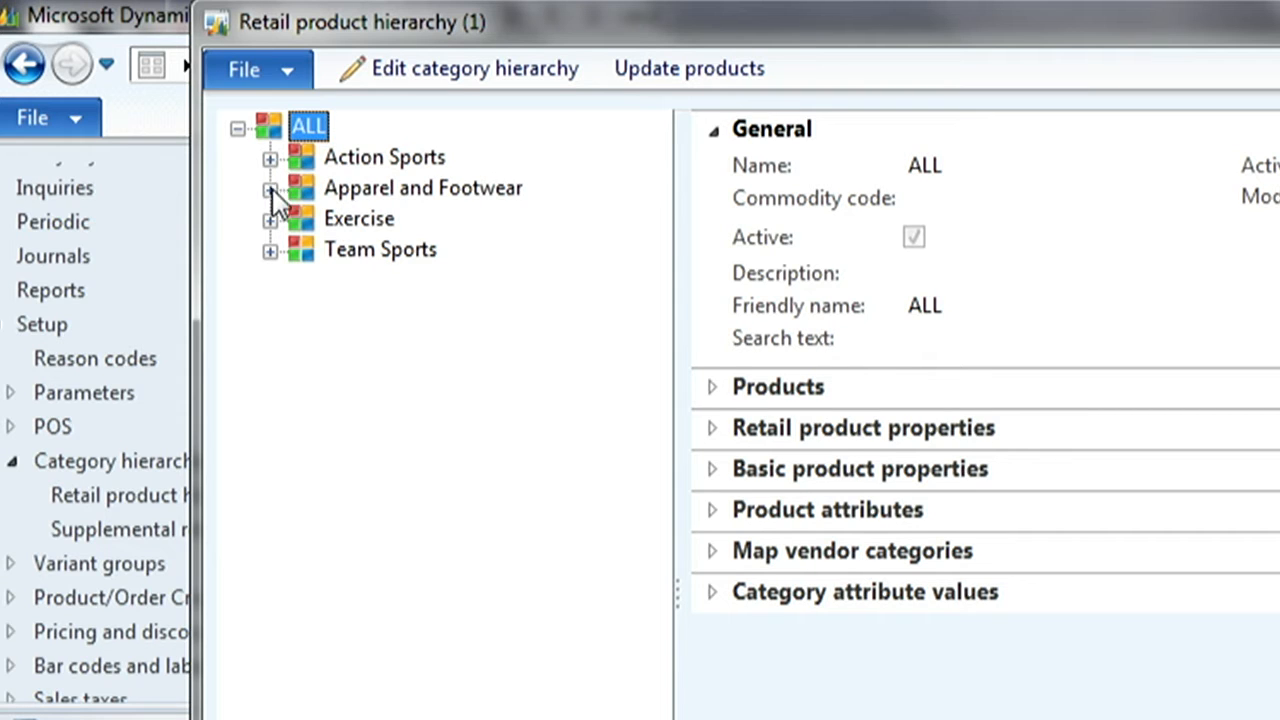
# - Display the Children's Shirts category under Apparel and Footwear > Apparel > Children's Apparel in the retail product hierarchy
pyautogui.click(271, 189)
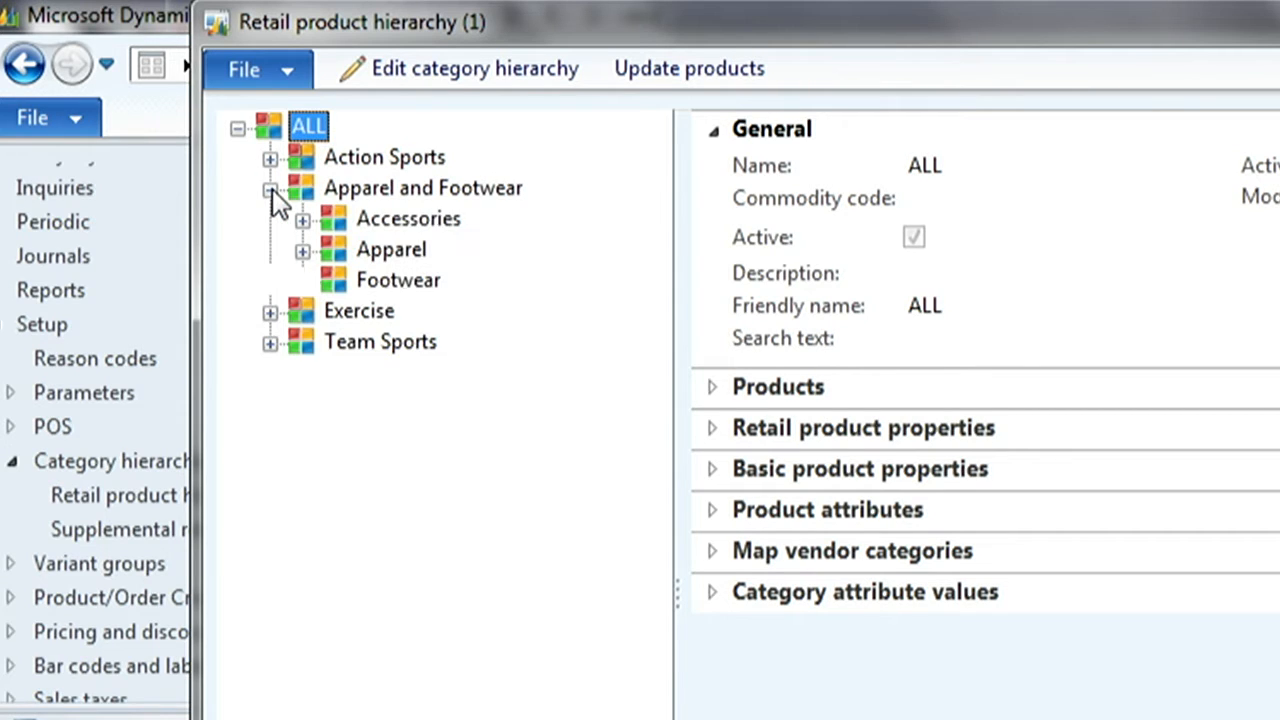
pyautogui.click(303, 251)
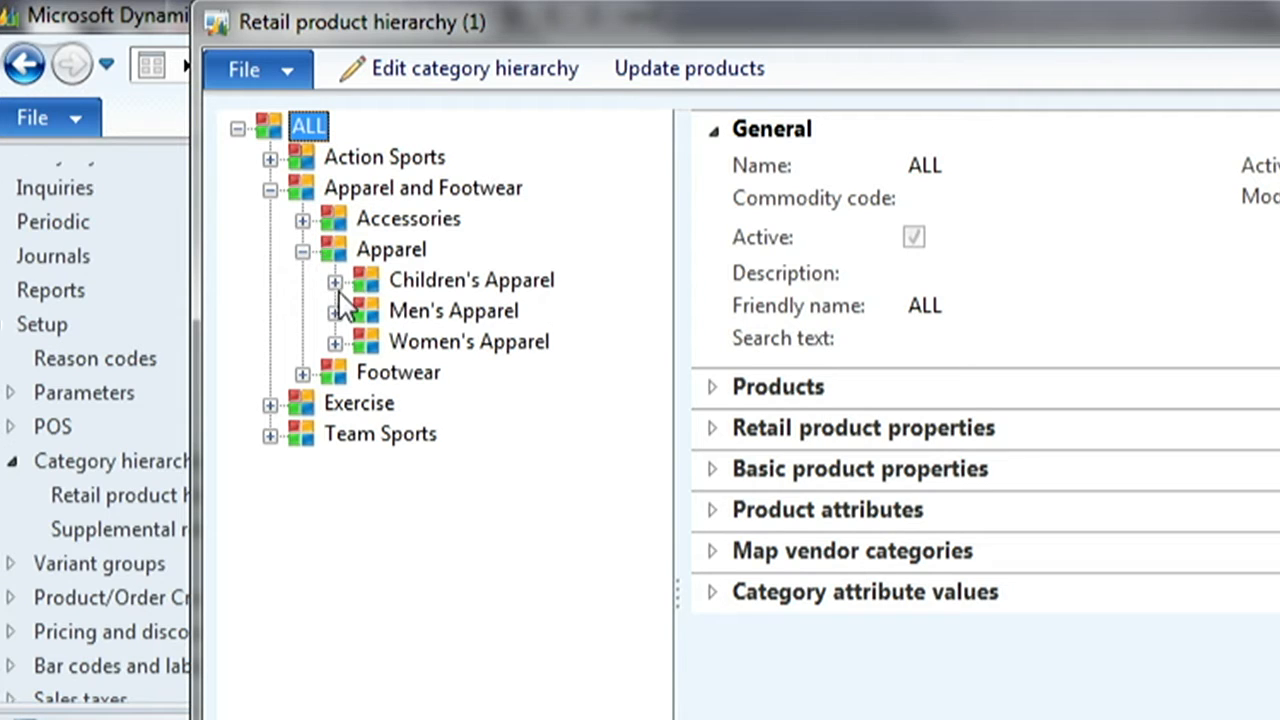
pyautogui.click(335, 282)
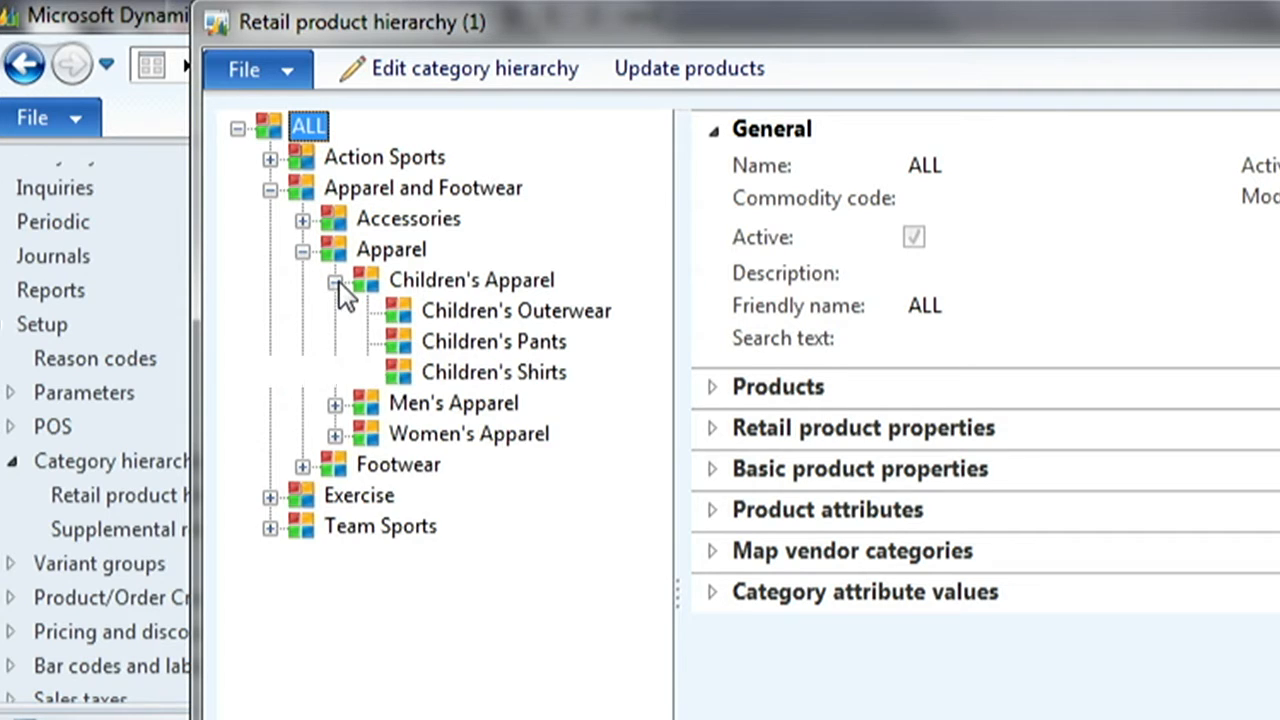
pyautogui.click(442, 370)
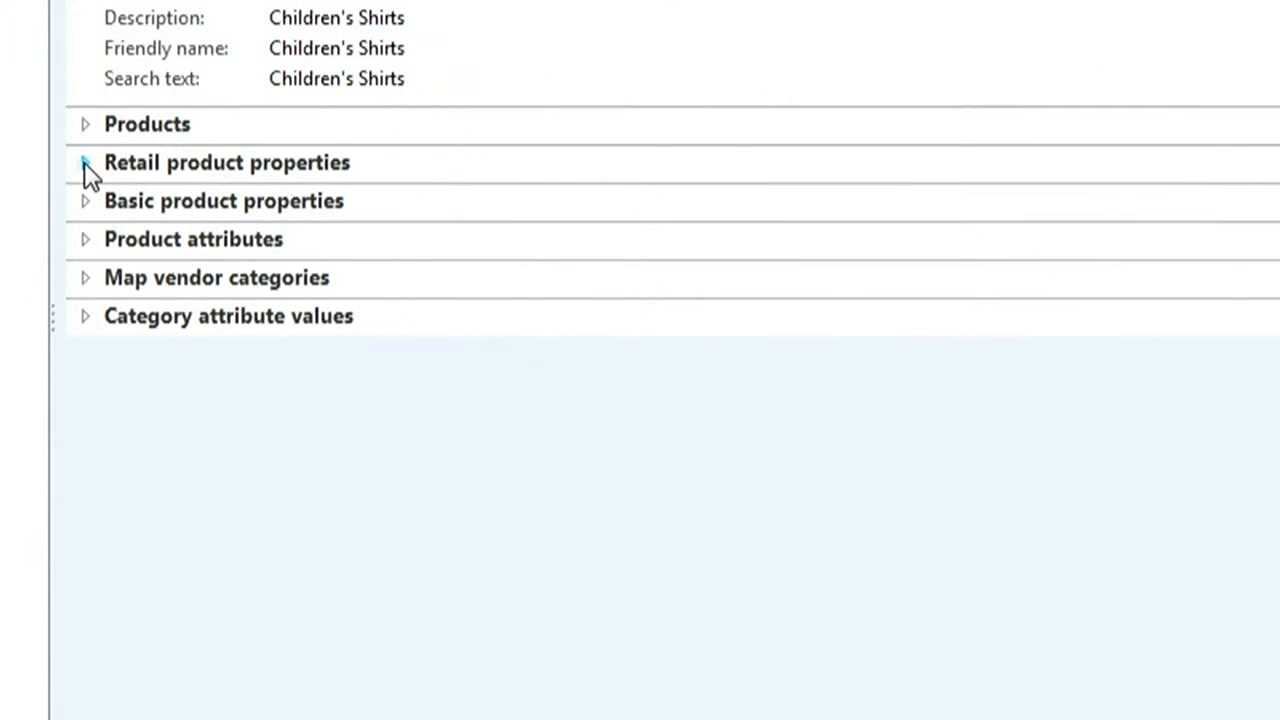
# - Review the retail product properties, basic product properties and vendor category mapping of Children's Shirts, and close the hierarchy form
pyautogui.click(84, 162)
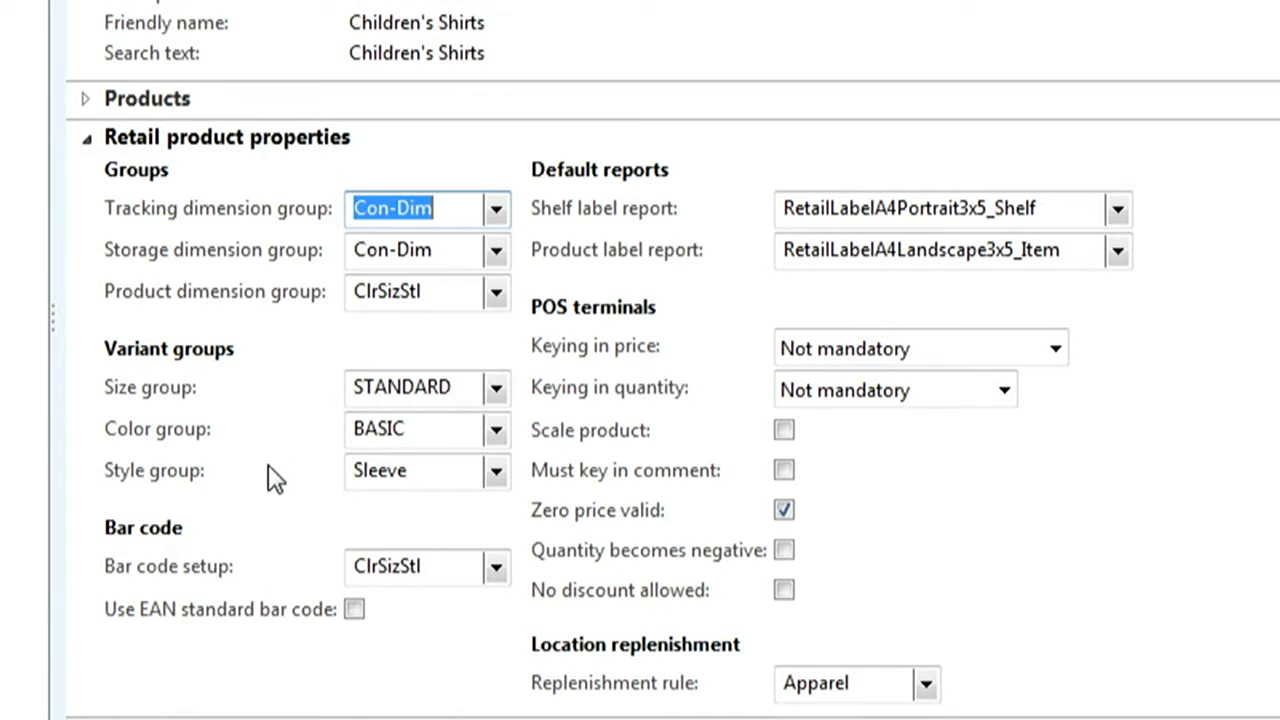
pyautogui.click(86, 138)
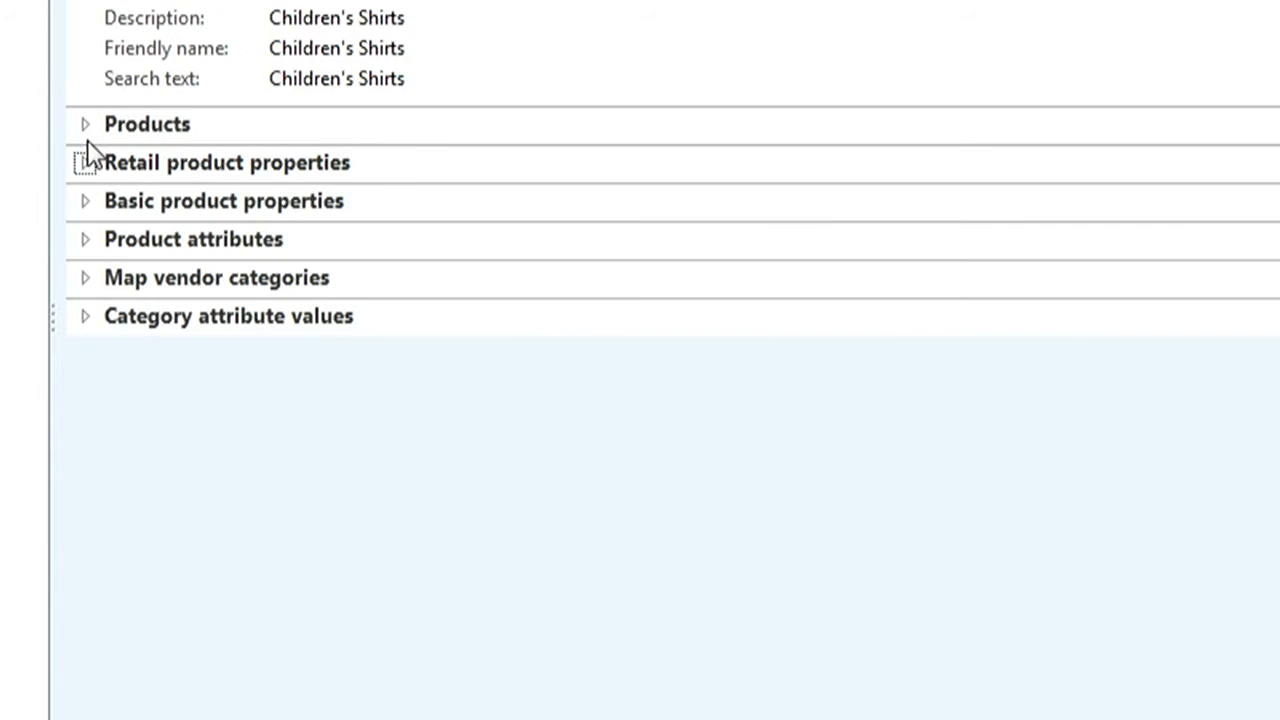
pyautogui.click(84, 200)
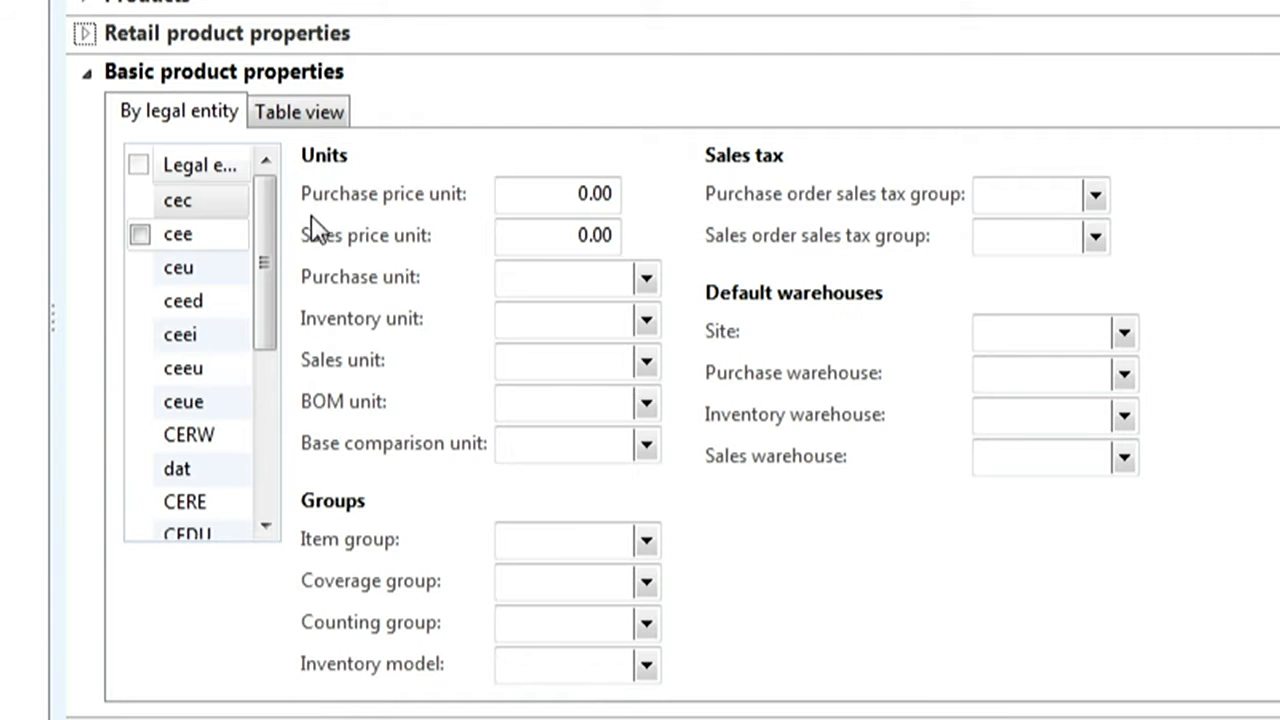
pyautogui.click(90, 76)
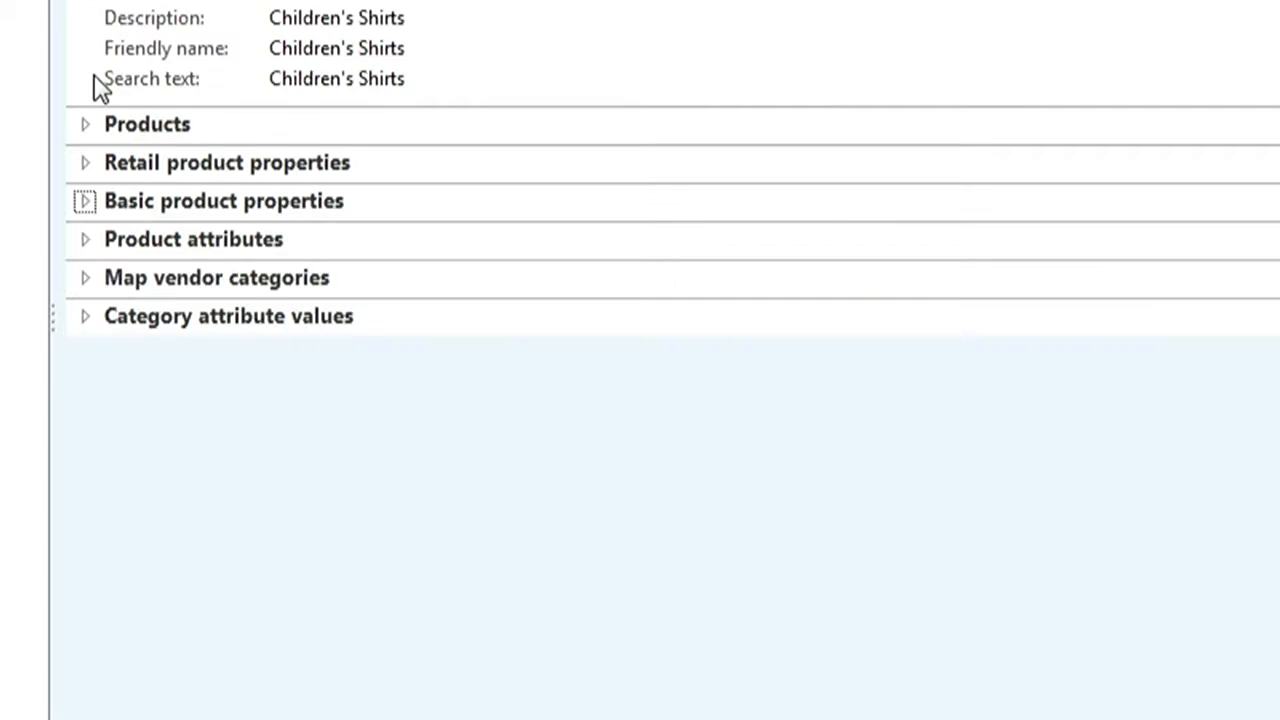
pyautogui.click(86, 279)
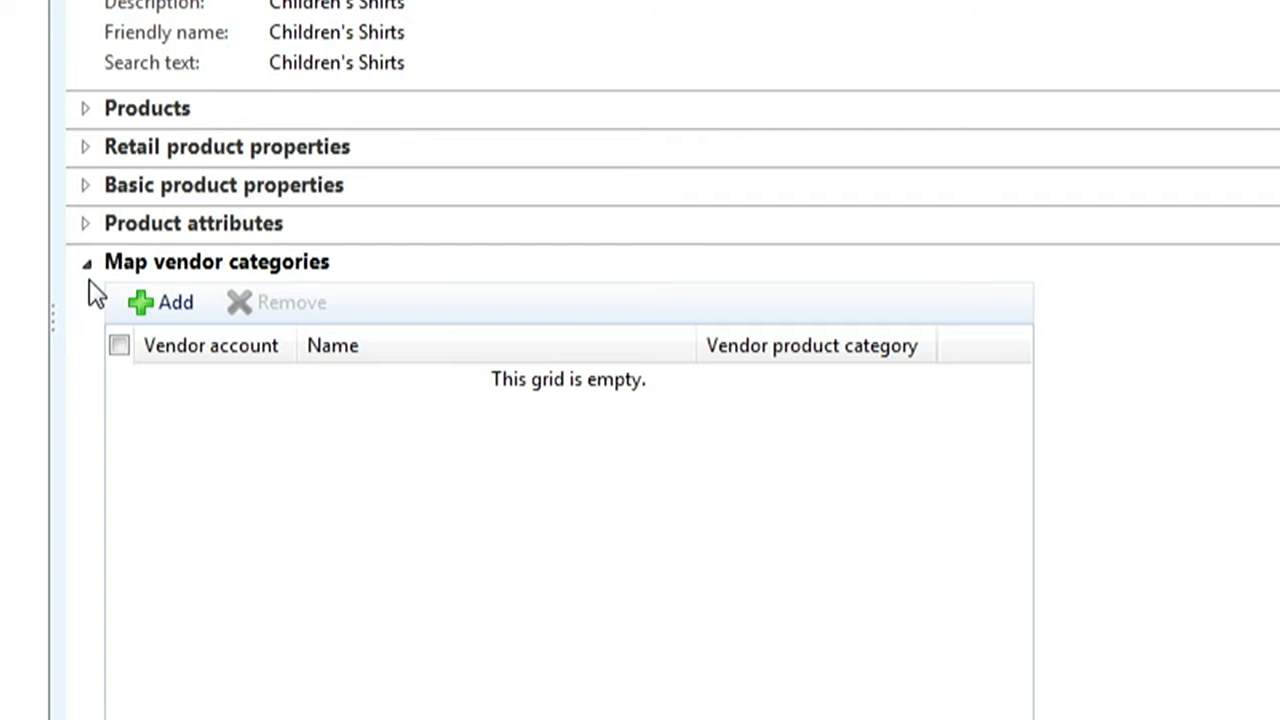
pyautogui.click(87, 268)
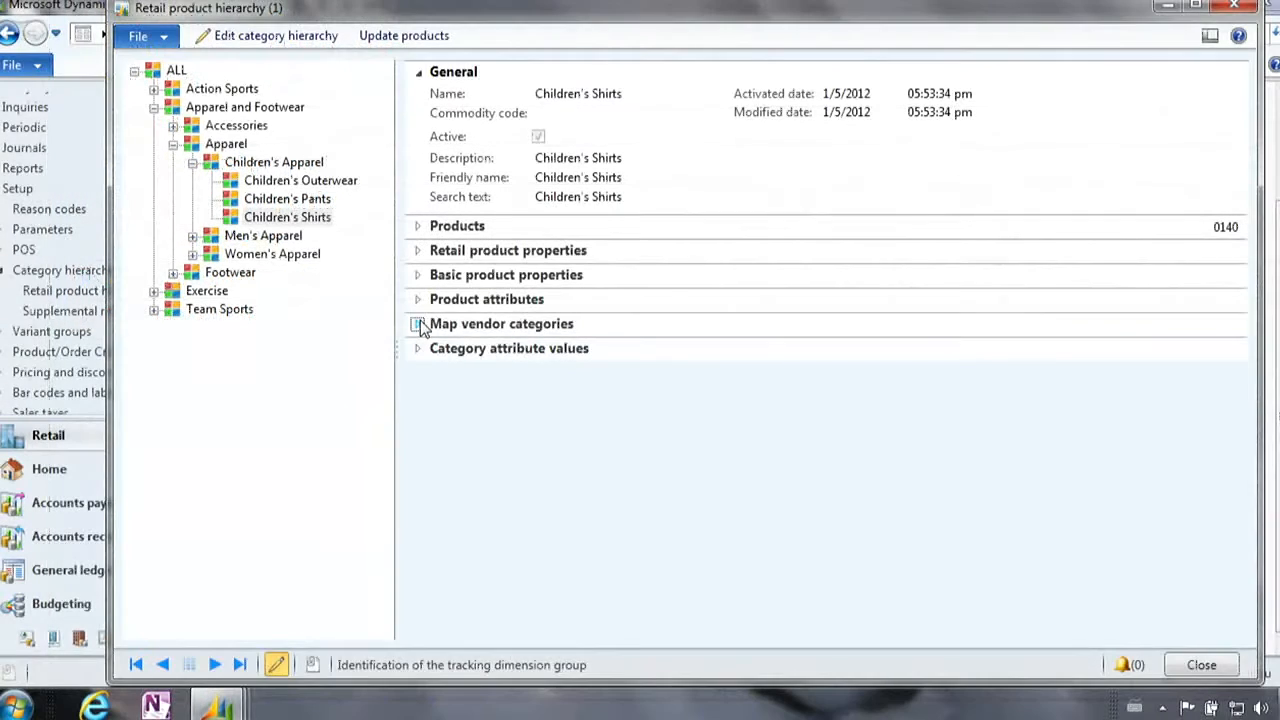
pyautogui.click(1234, 7)
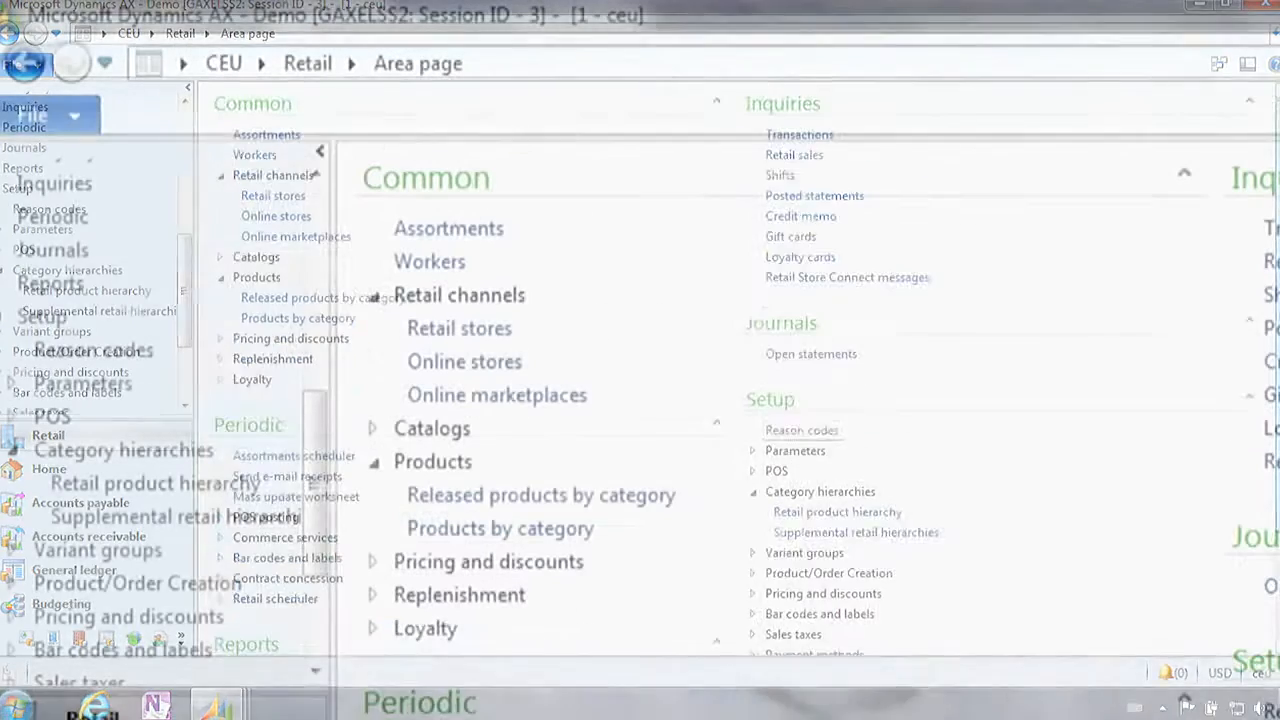
# - Open the Base assortment from the assortments list and review its retail channels and products
pyautogui.click(452, 233)
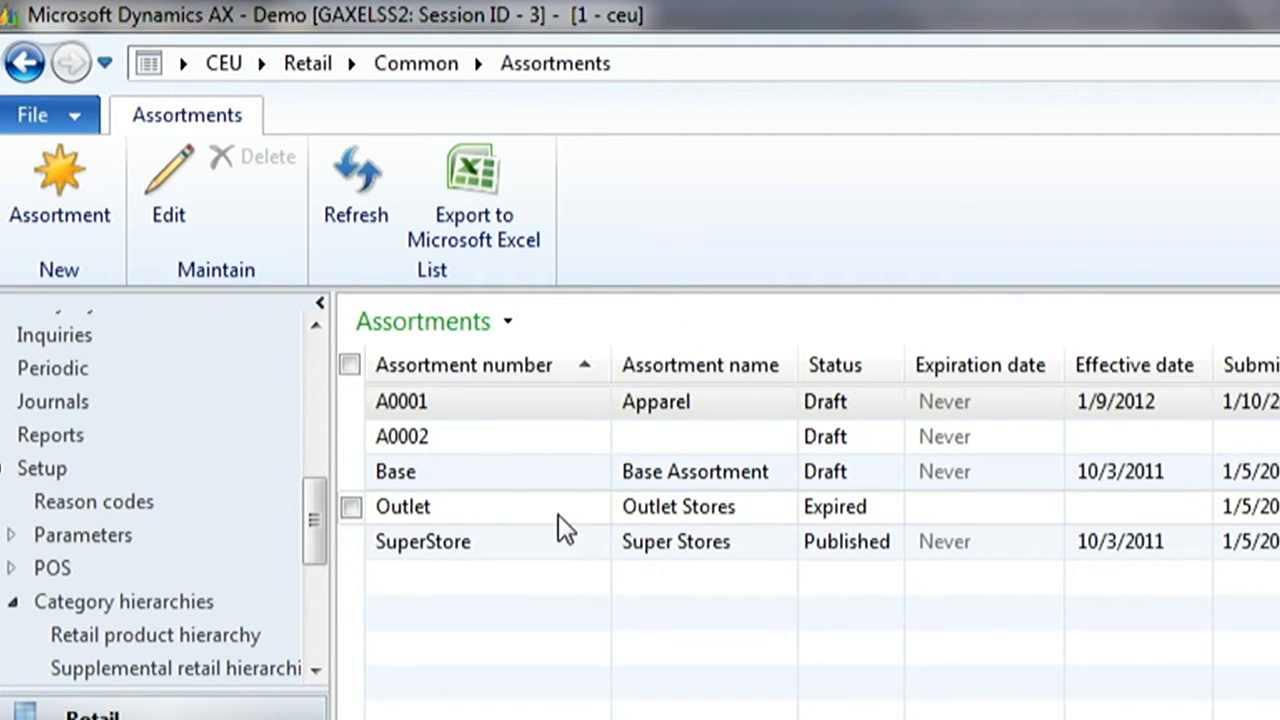
pyautogui.click(511, 472)
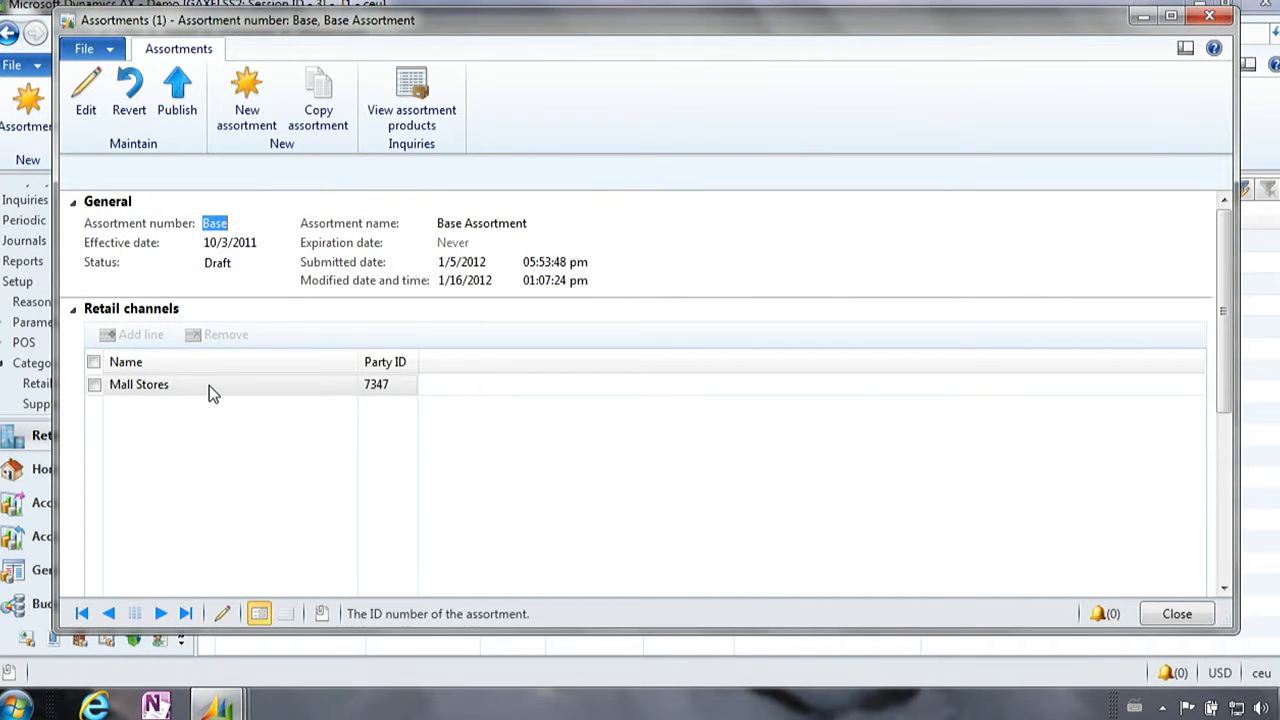
pyautogui.moveTo(1226, 295); pyautogui.dragTo(1226, 385)
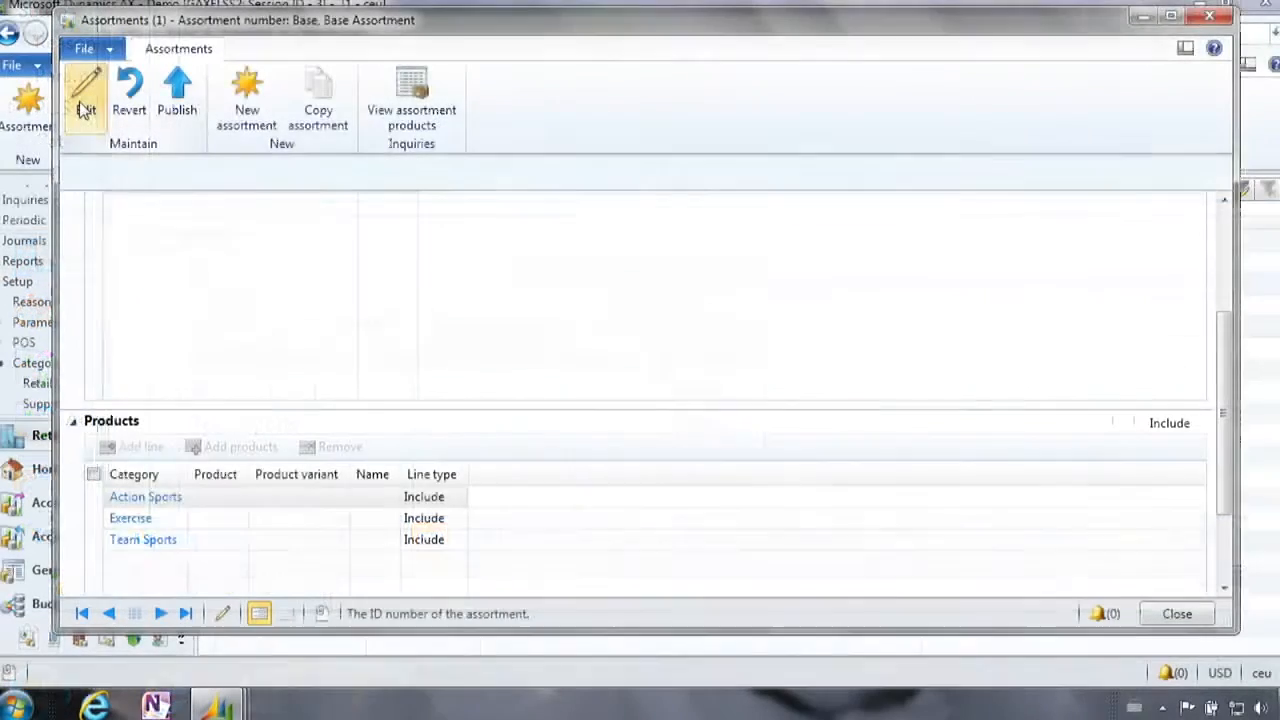
# - Put the Base assortment in edit mode and add an Include product line for the Apparel and Footwear category
pyautogui.click(86, 105)
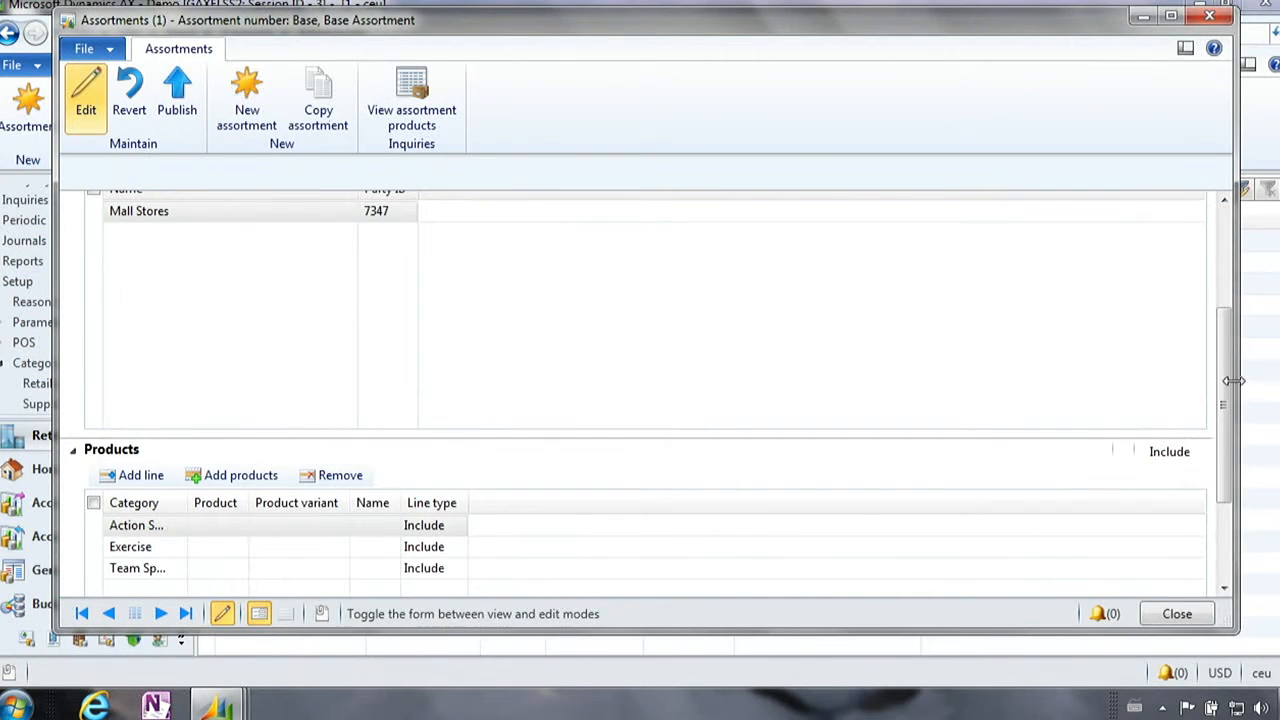
pyautogui.scroll(-1, 1180, 435)
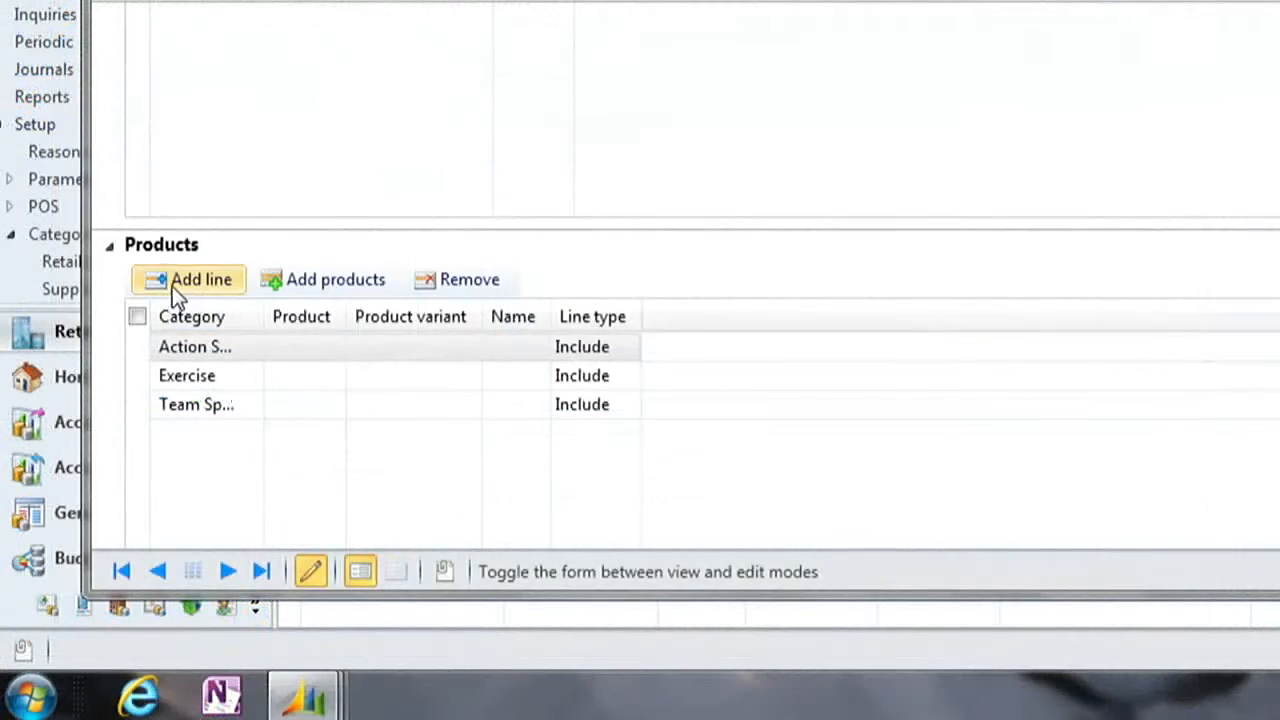
pyautogui.click(121, 400)
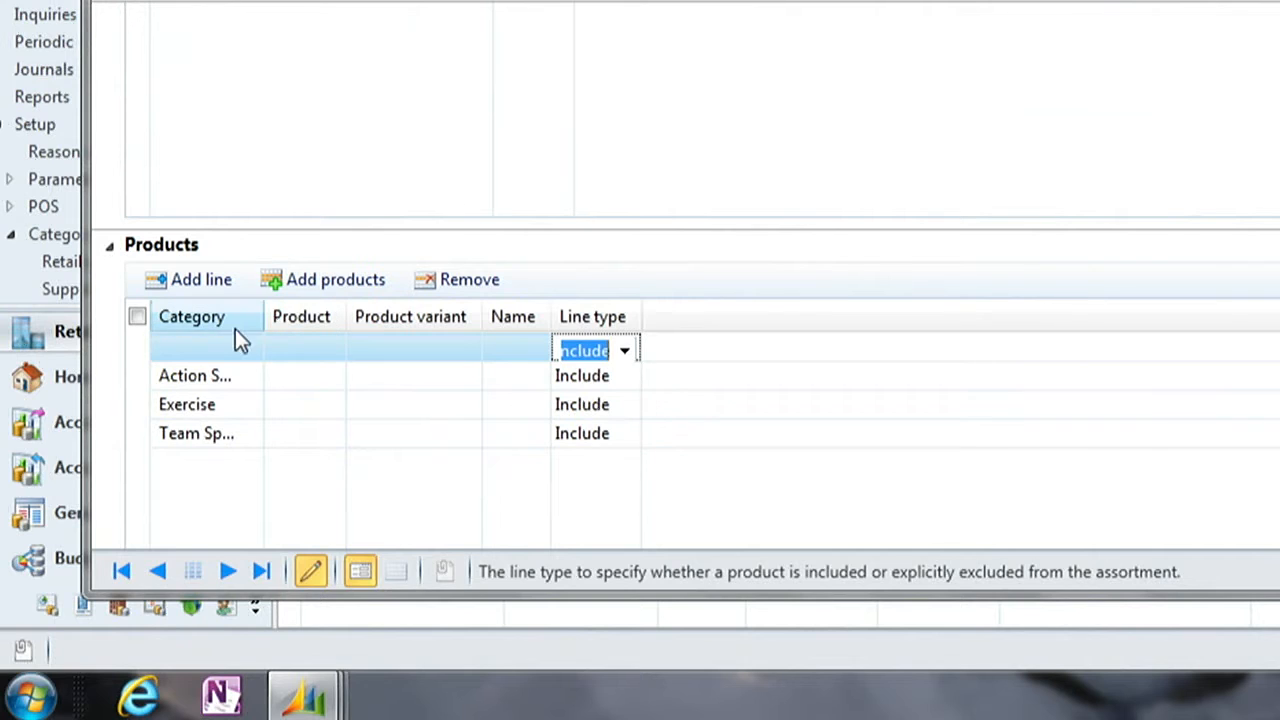
pyautogui.click(207, 346)
pyautogui.click(248, 347)
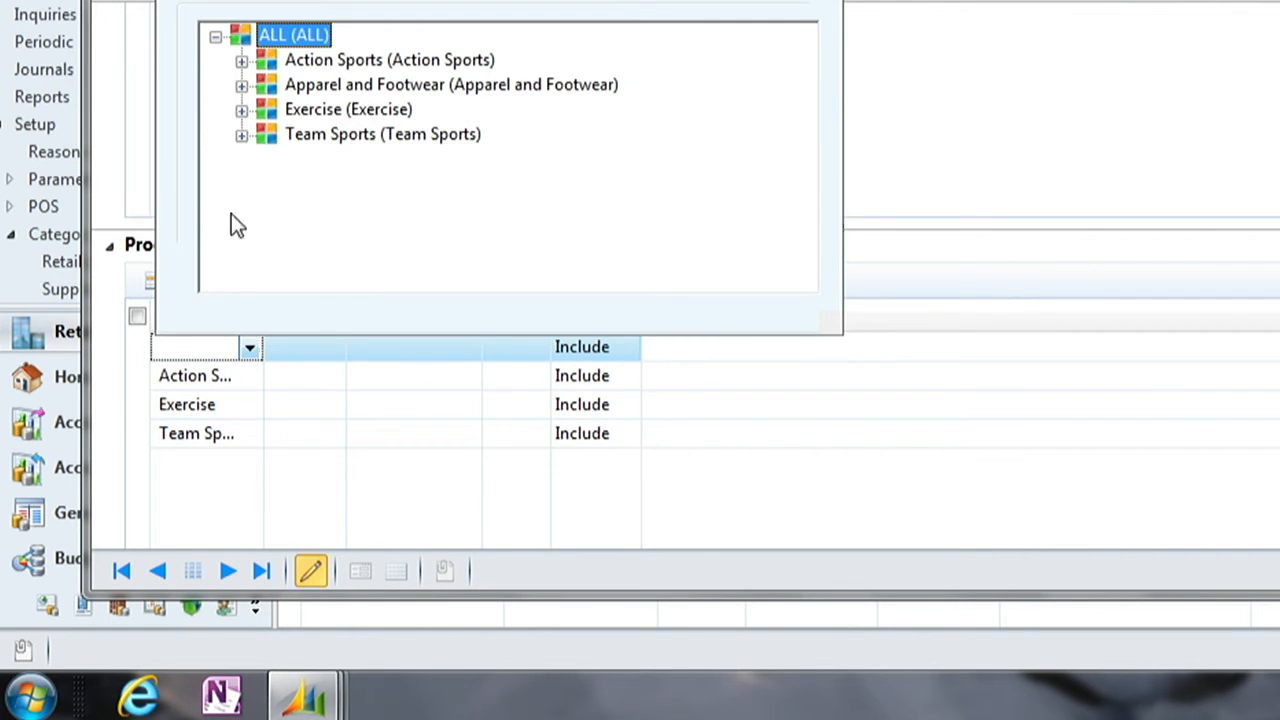
pyautogui.click(310, 84)
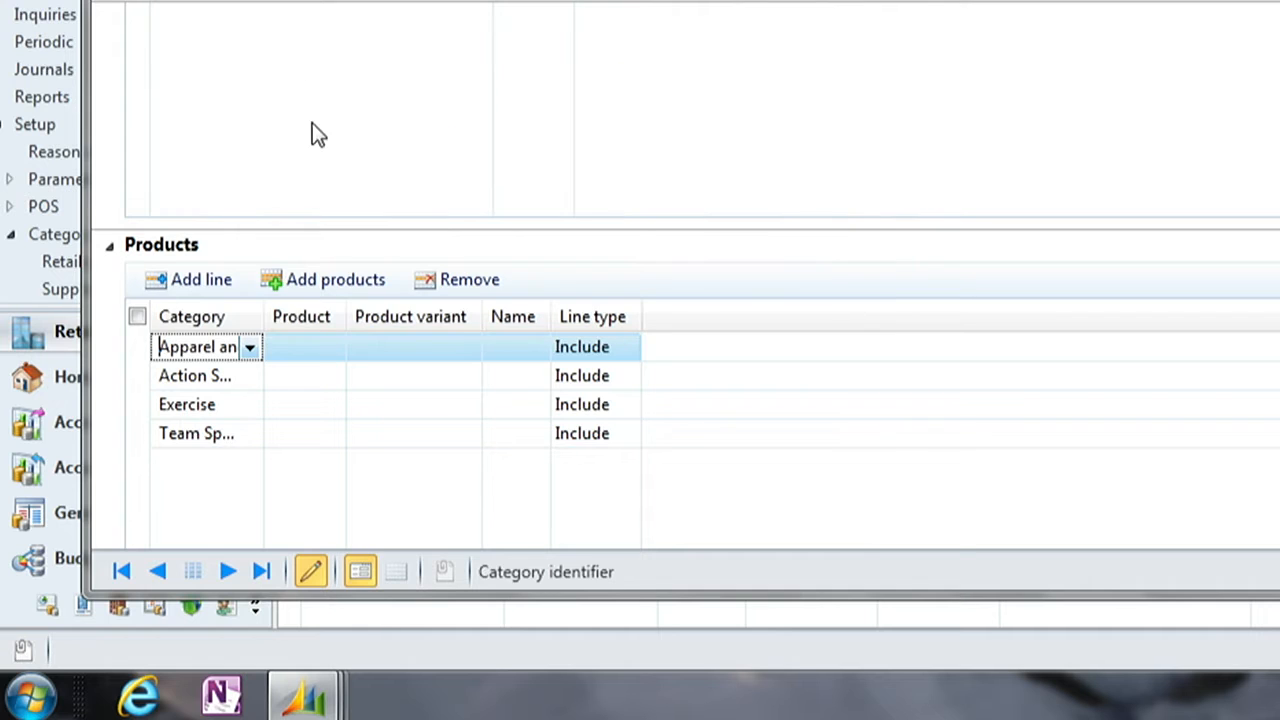
# - Browse the products selectable for the Apparel and Footwear line without choosing one, and close the Base assortment
pyautogui.click(318, 350)
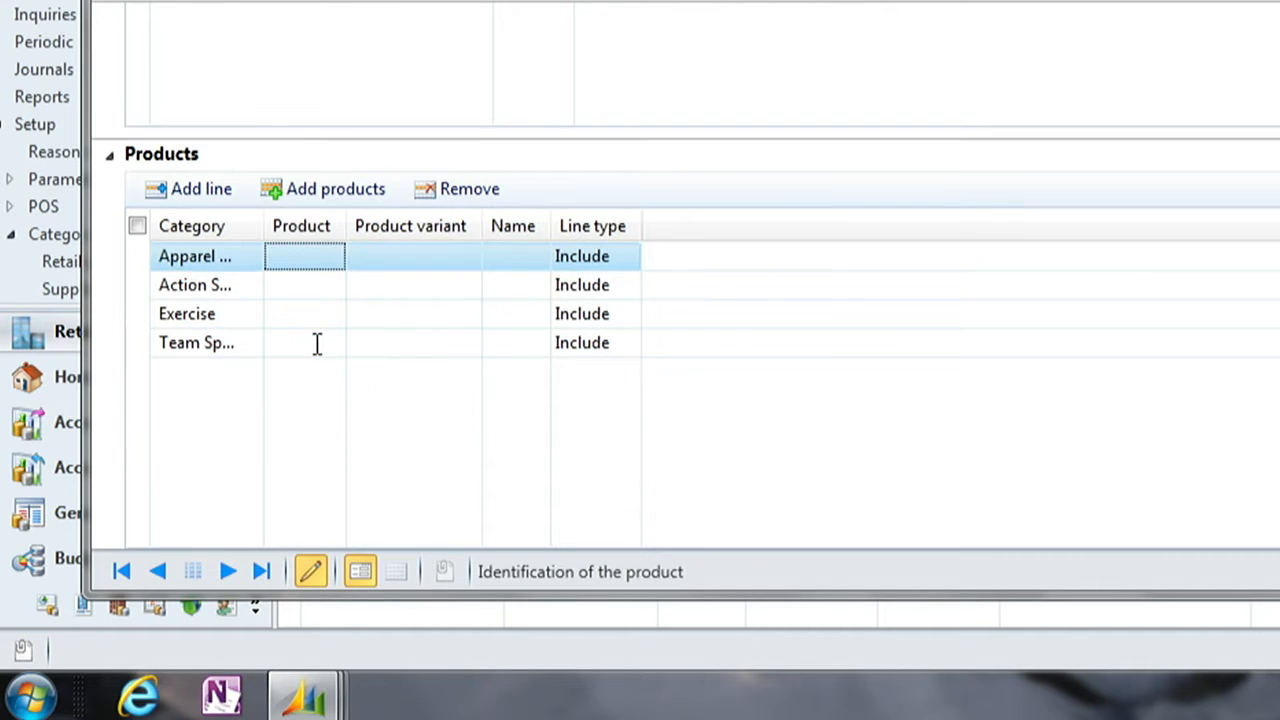
pyautogui.click(331, 258)
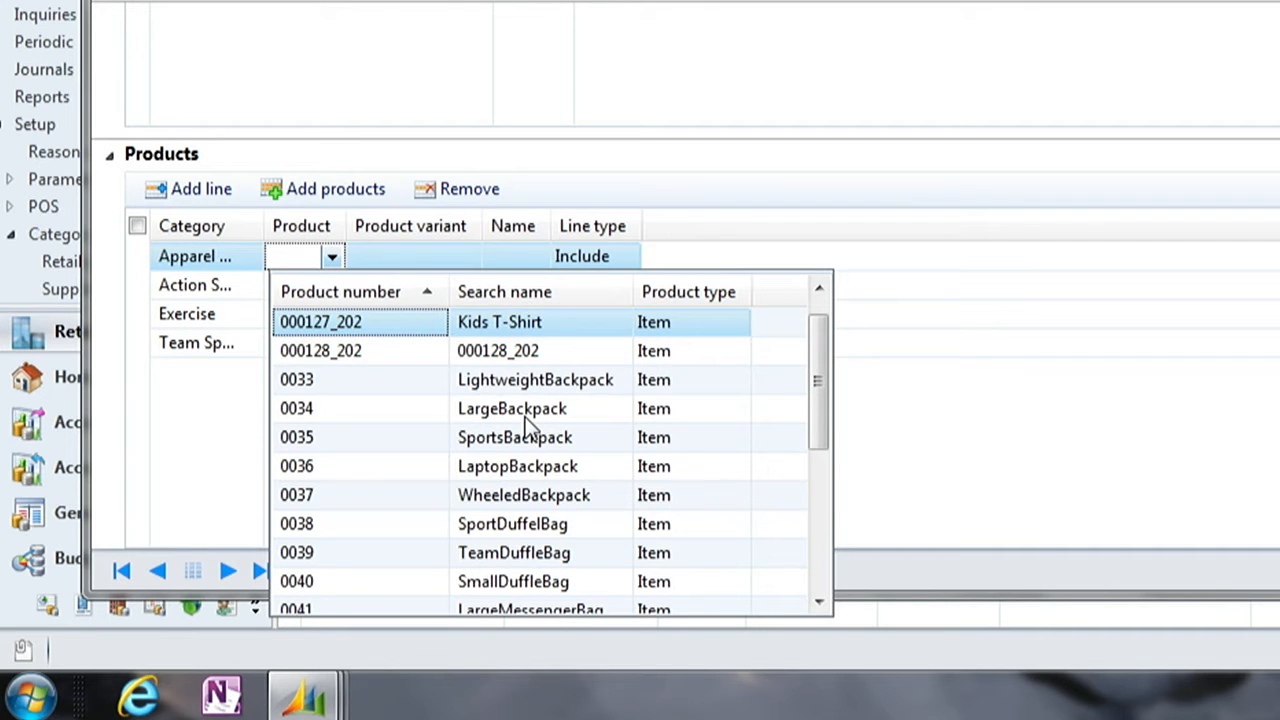
pyautogui.click(901, 369)
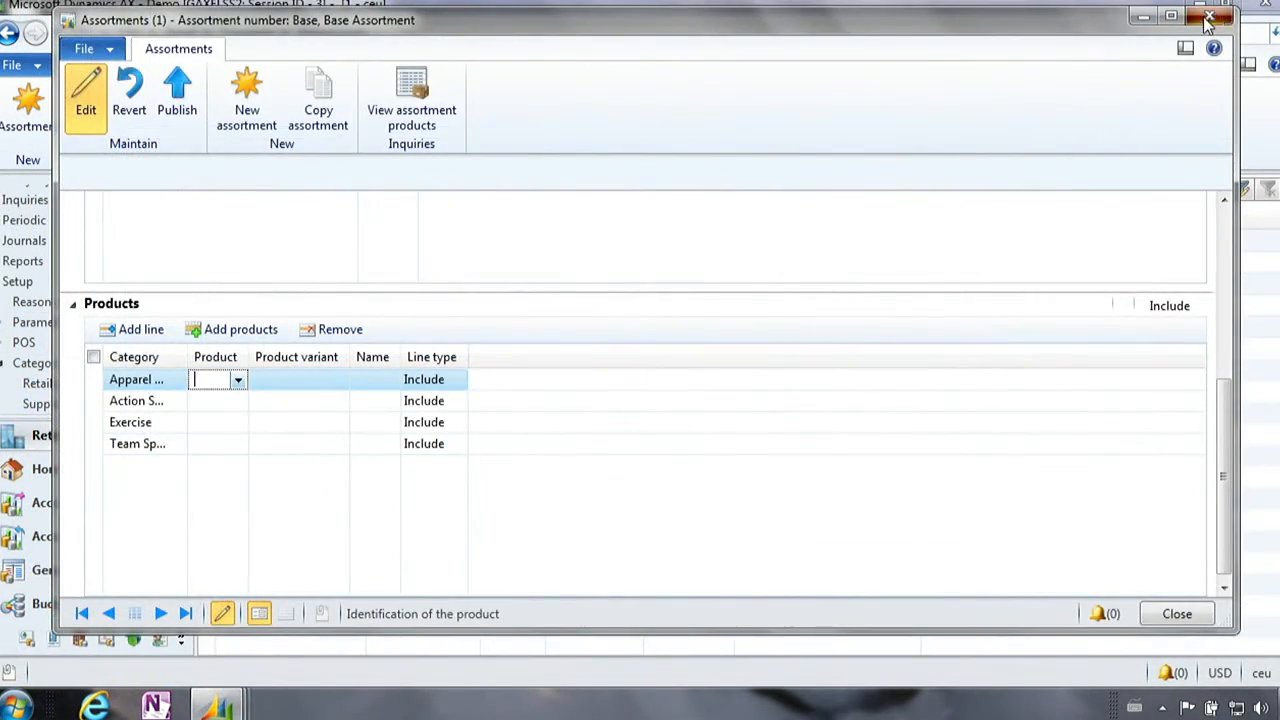
pyautogui.click(1207, 22)
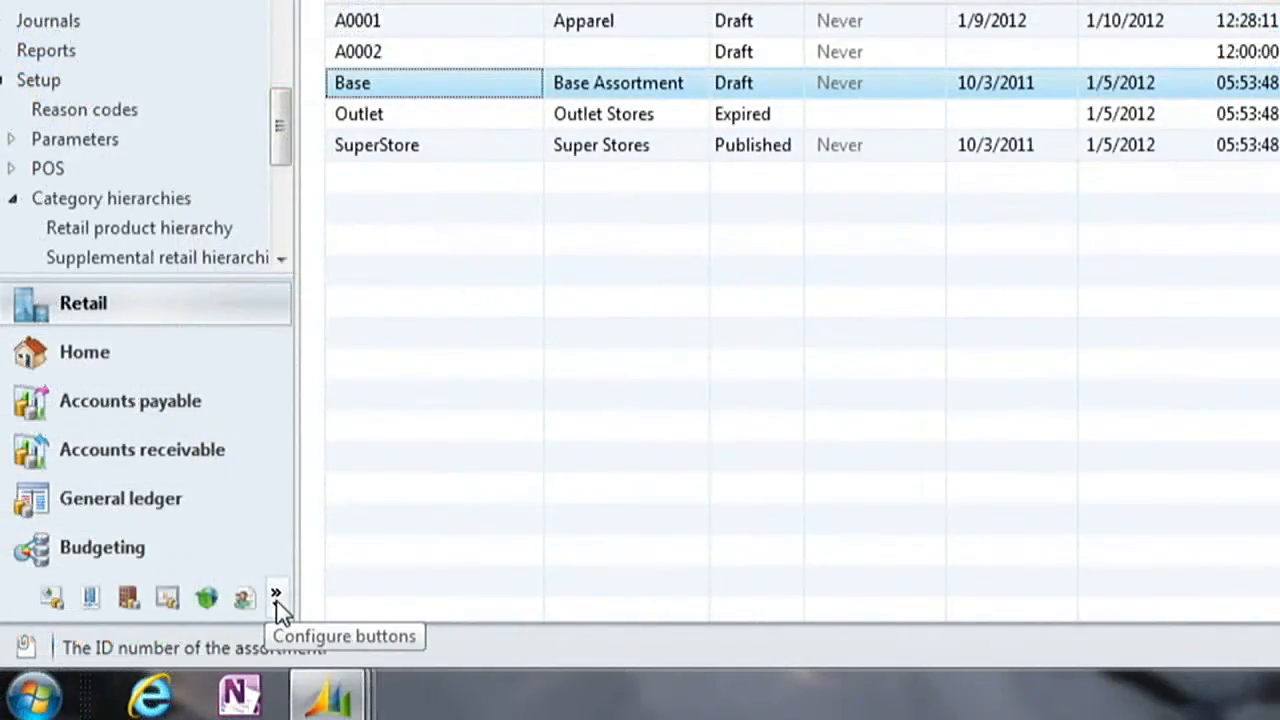
# - Go to Organization administration and view the Assortment hierarchy from the organization hierarchies in the hierarchy designer
pyautogui.click(276, 600)
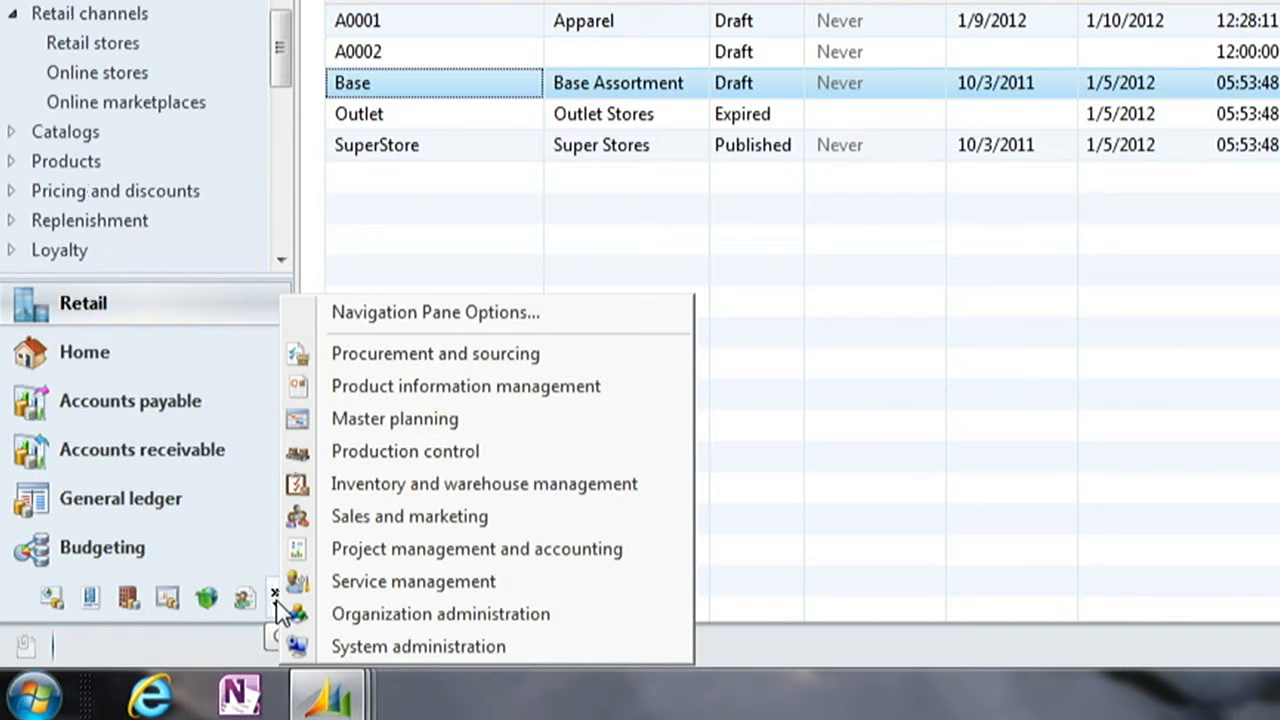
pyautogui.click(367, 616)
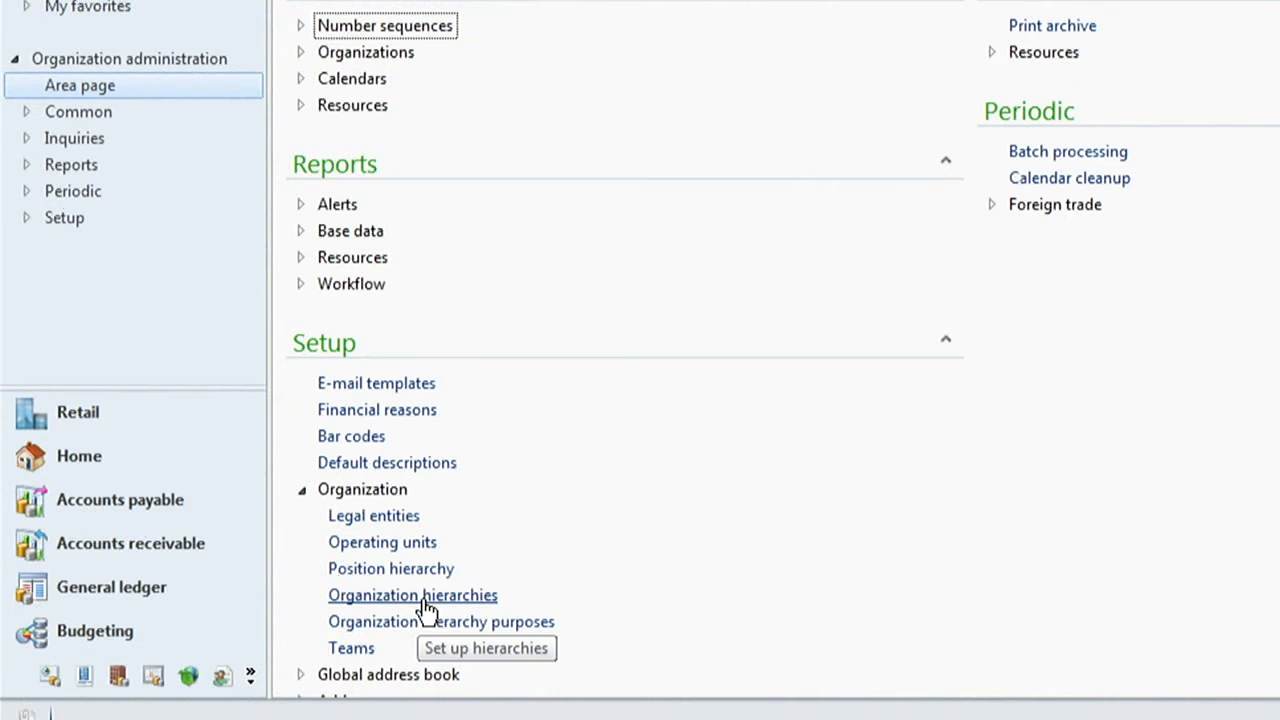
pyautogui.click(413, 595)
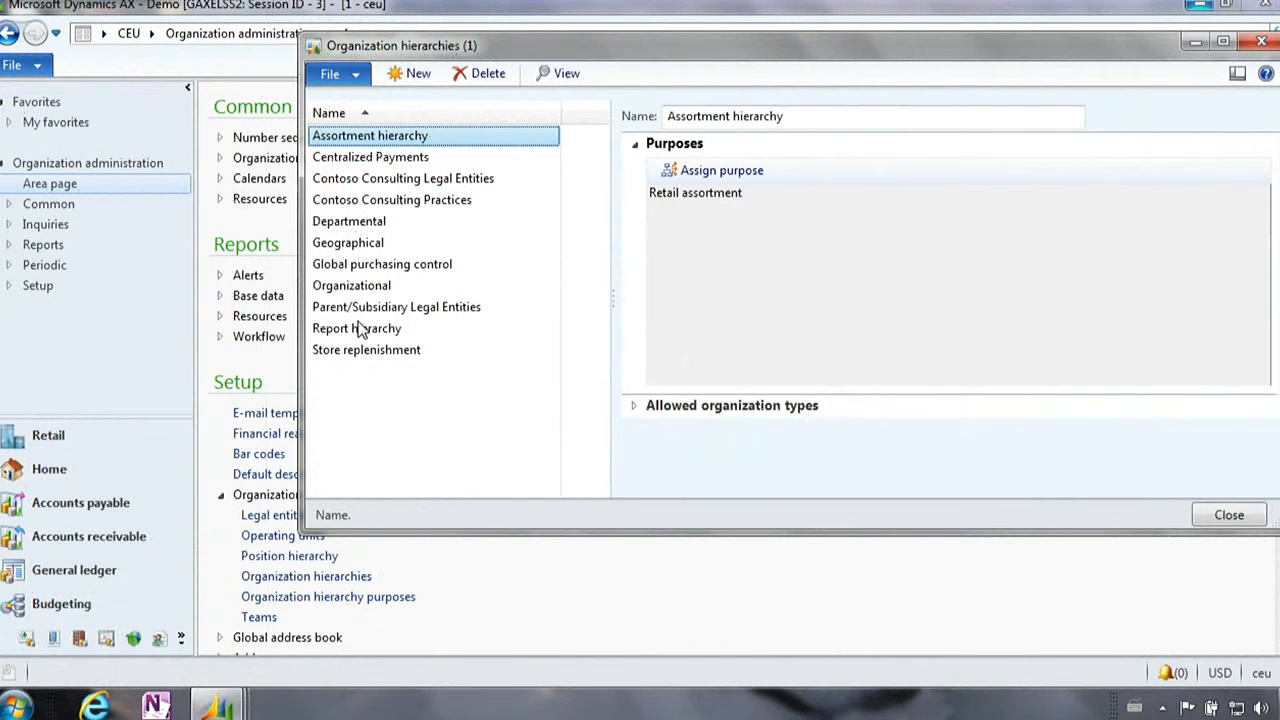
pyautogui.click(567, 73)
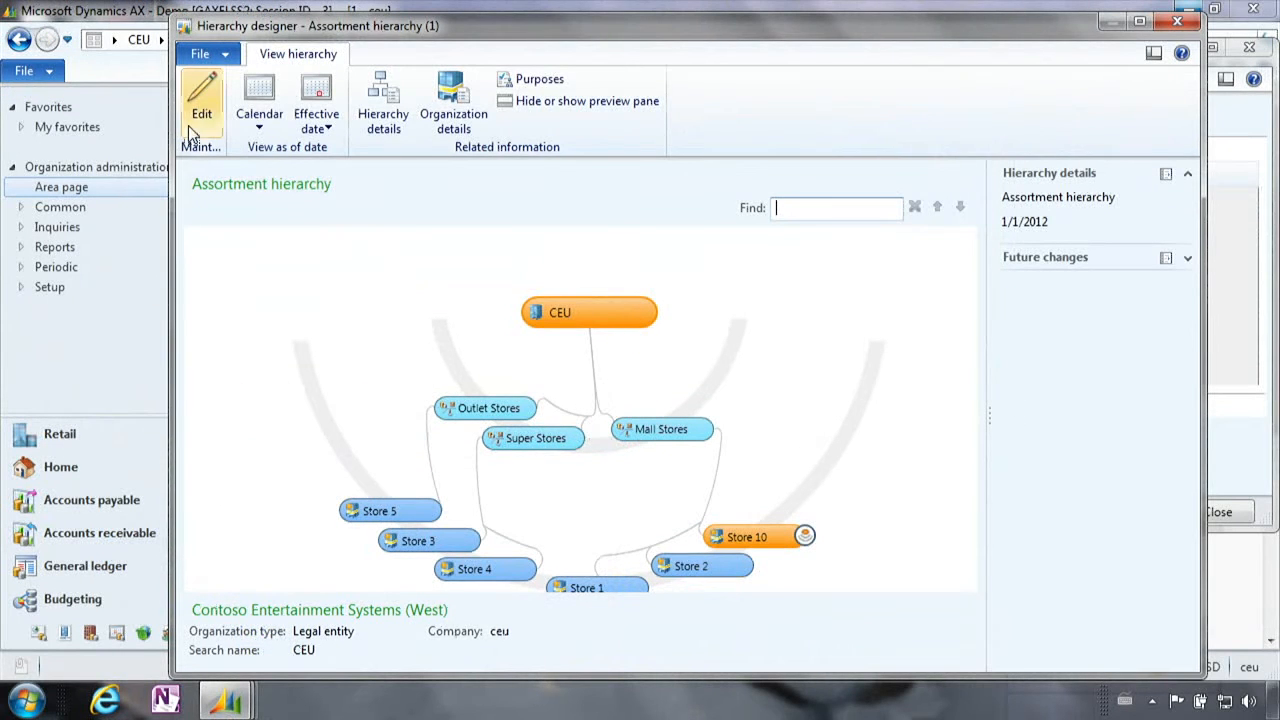
# - Put the Assortment hierarchy in edit mode and insert the retail channel Store 6 under Mall Stores
pyautogui.click(192, 101)
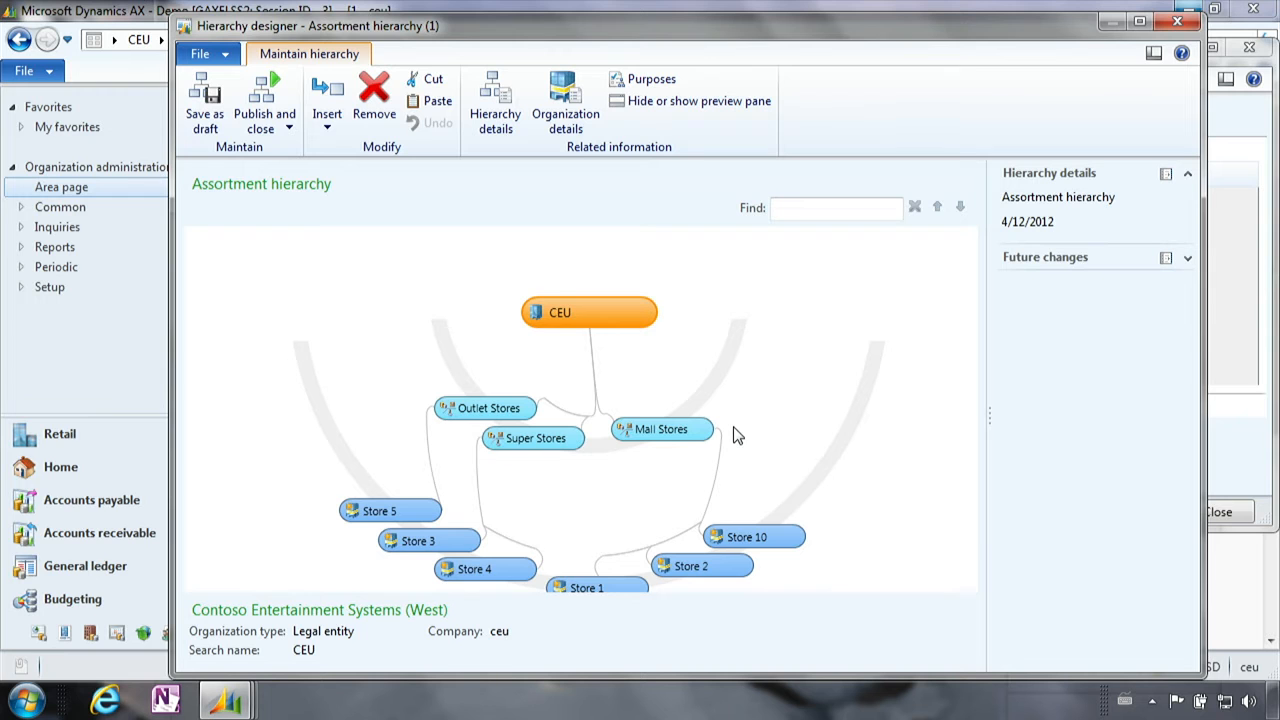
pyautogui.click(680, 430)
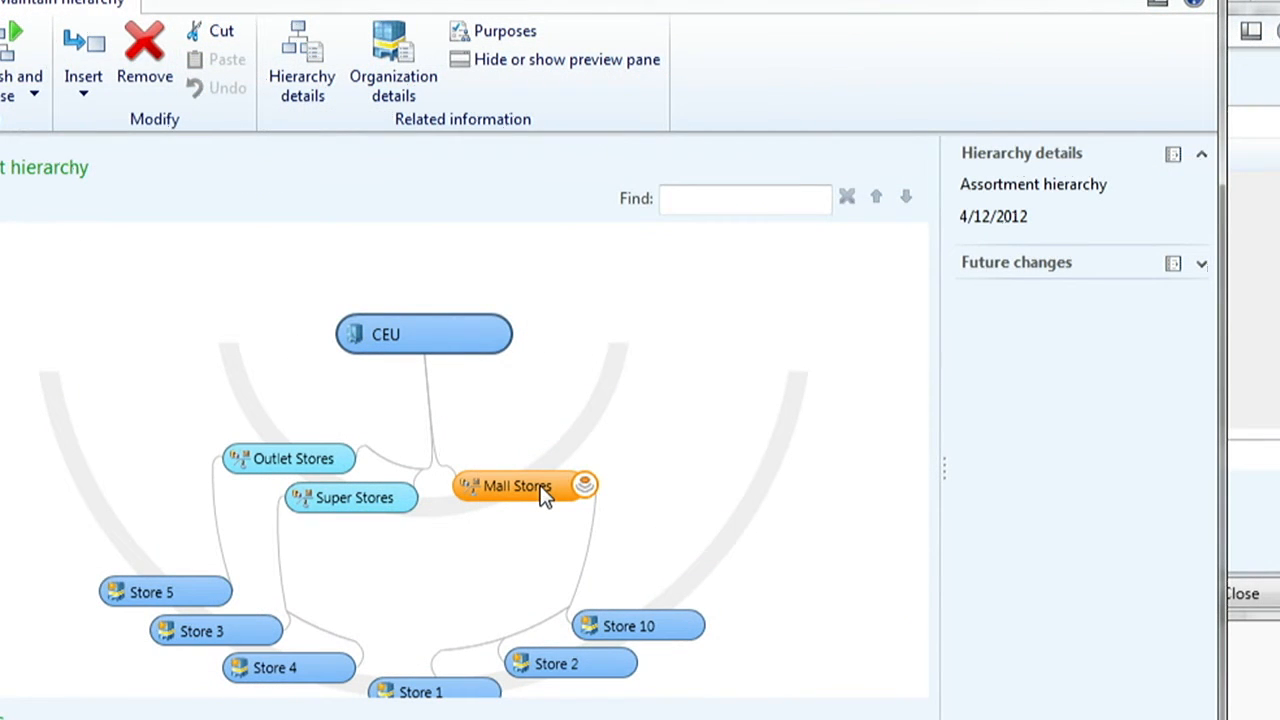
pyautogui.rightClick(540, 487)
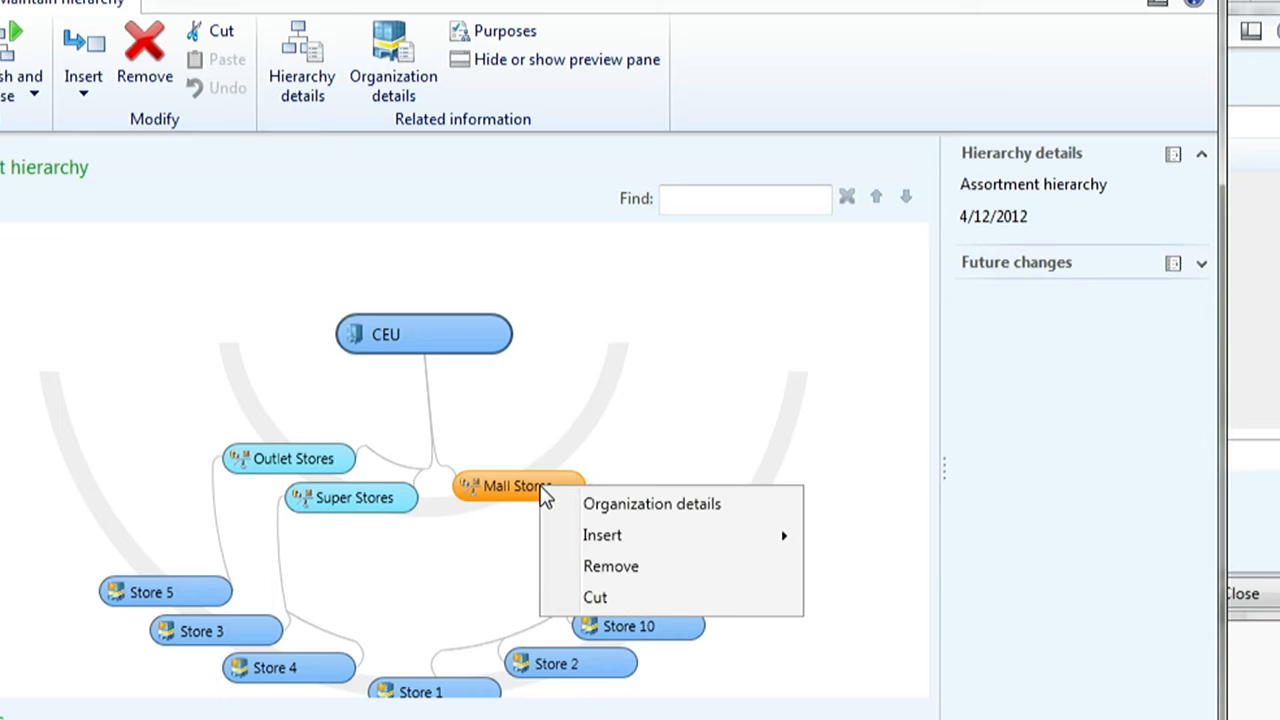
pyautogui.moveTo(726, 545)
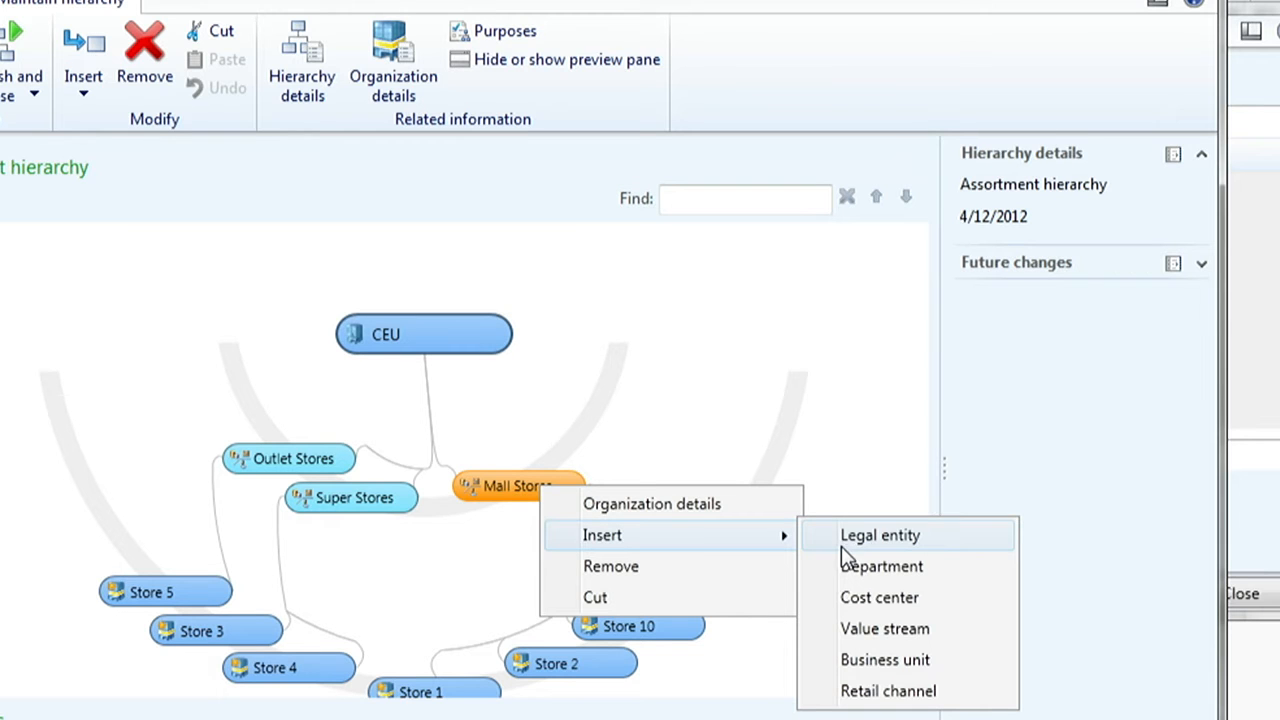
pyautogui.click(874, 694)
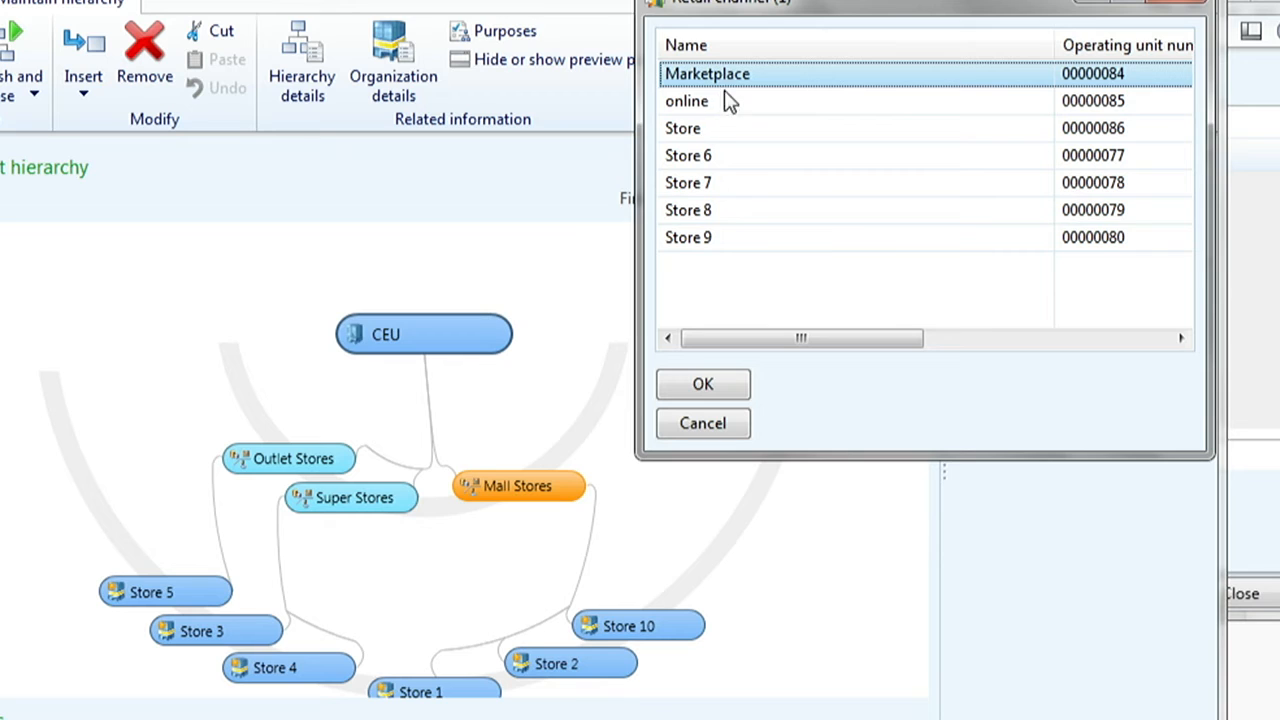
pyautogui.click(729, 160)
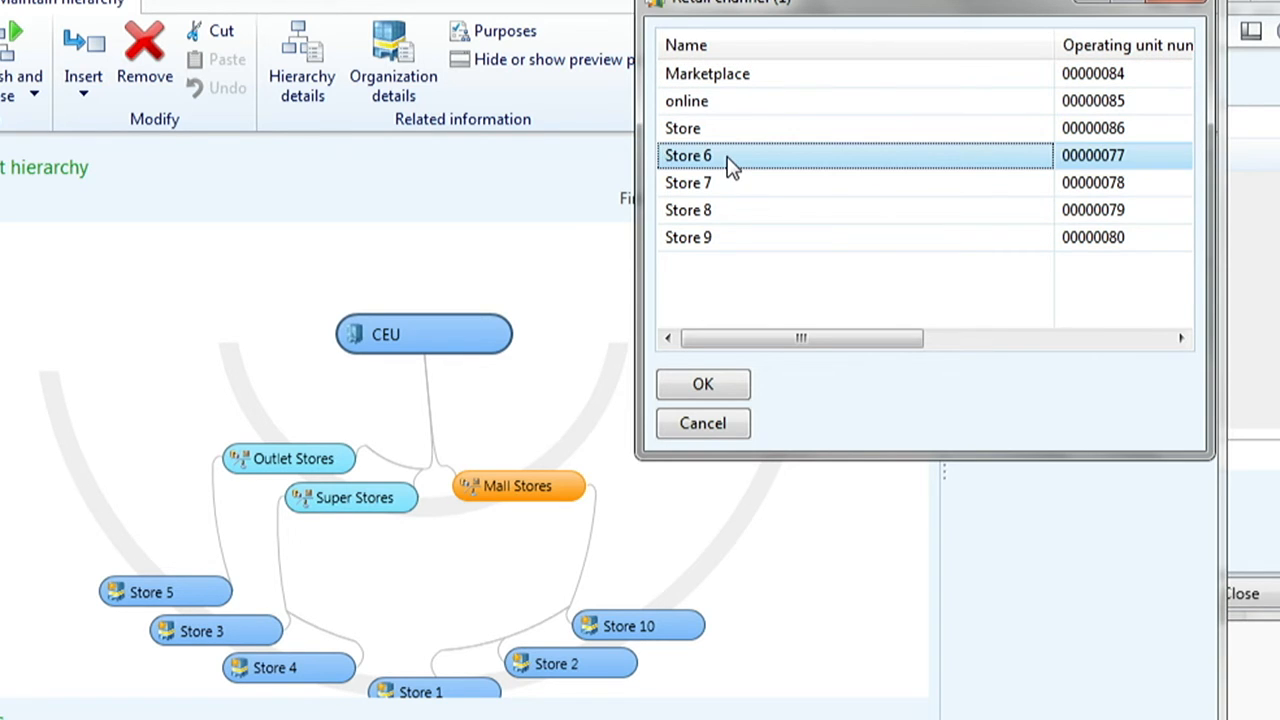
pyautogui.click(704, 389)
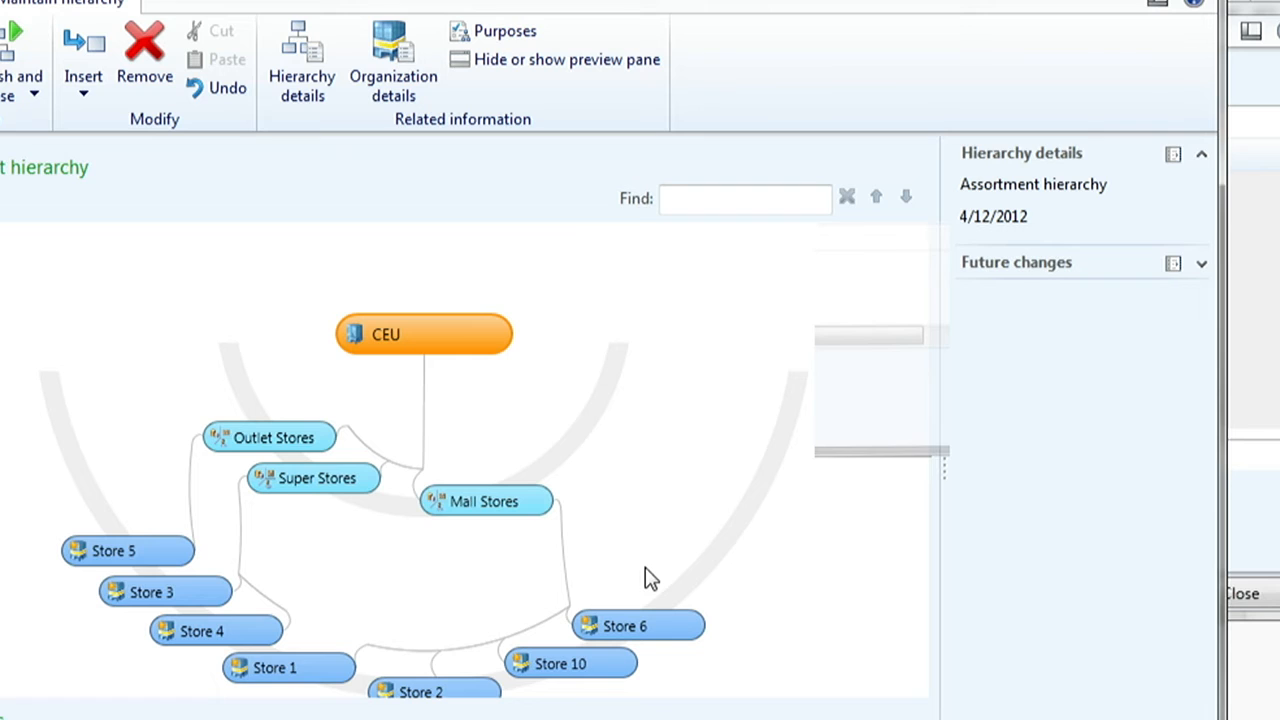
pyautogui.click(507, 500)
pyautogui.click(659, 629)
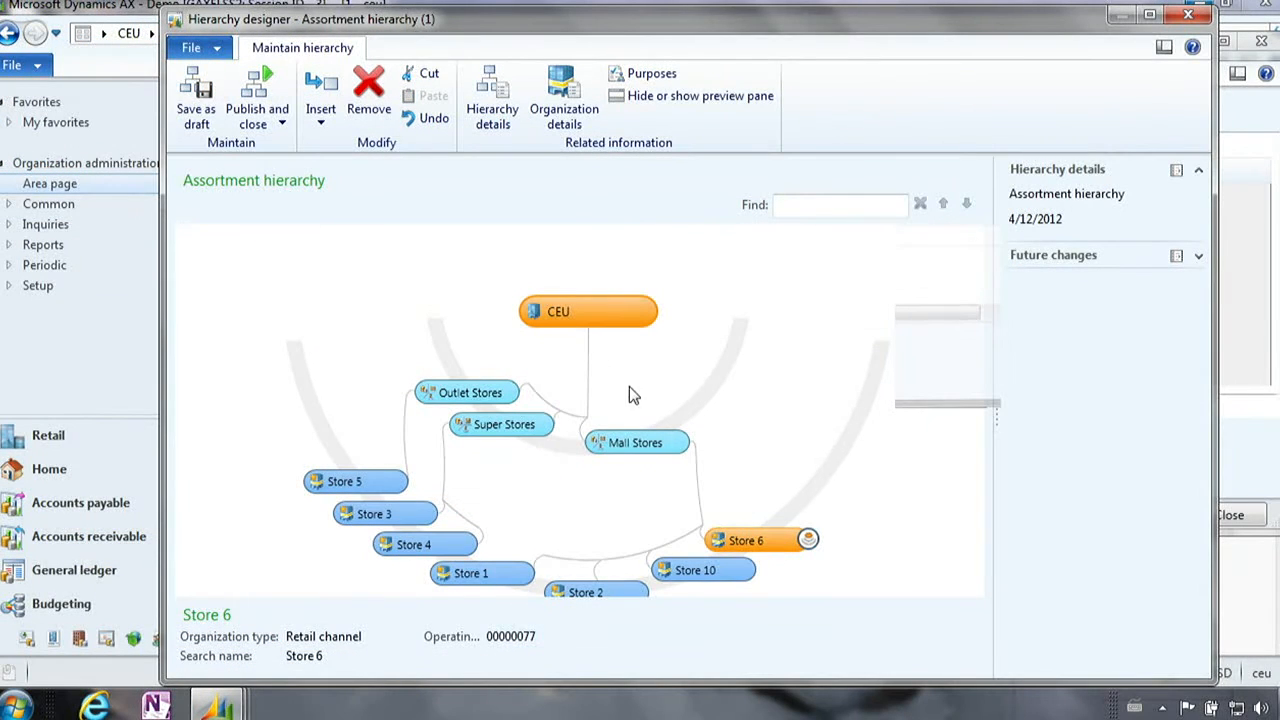
pyautogui.click(600, 319)
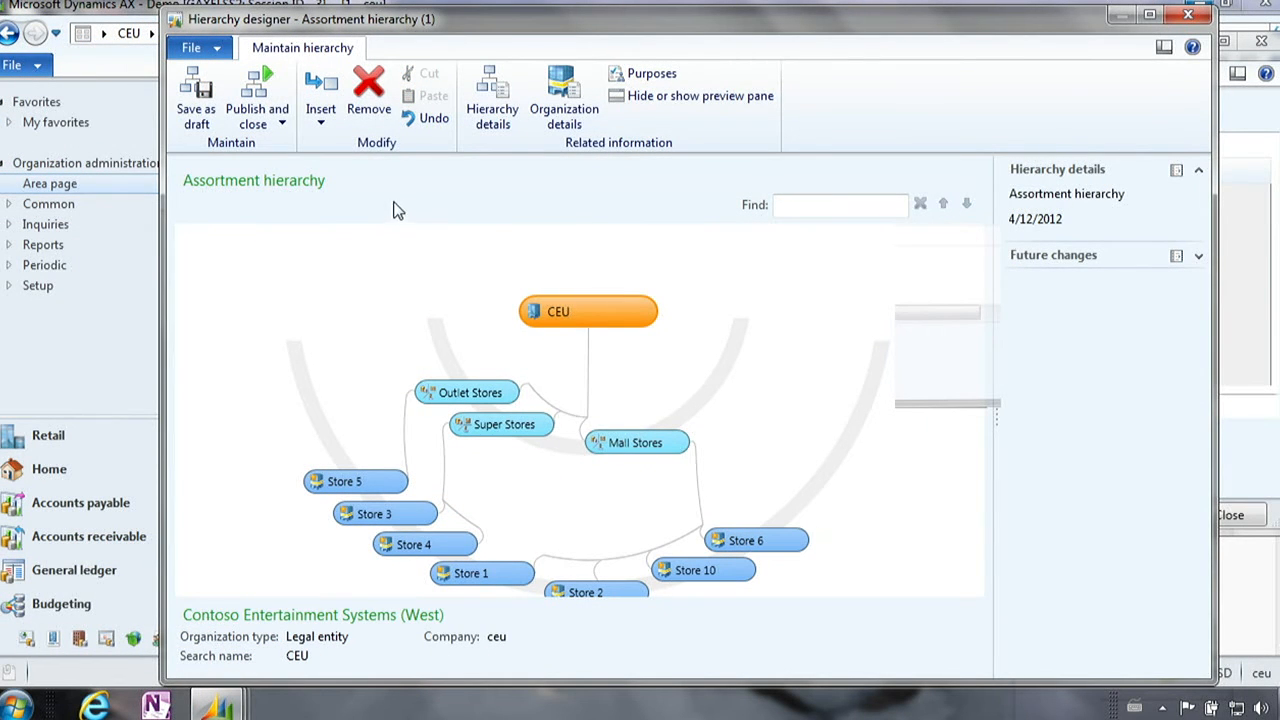
# - Publish and close the Assortment hierarchy changes with an effective date of 4/30/2012
pyautogui.click(252, 108)
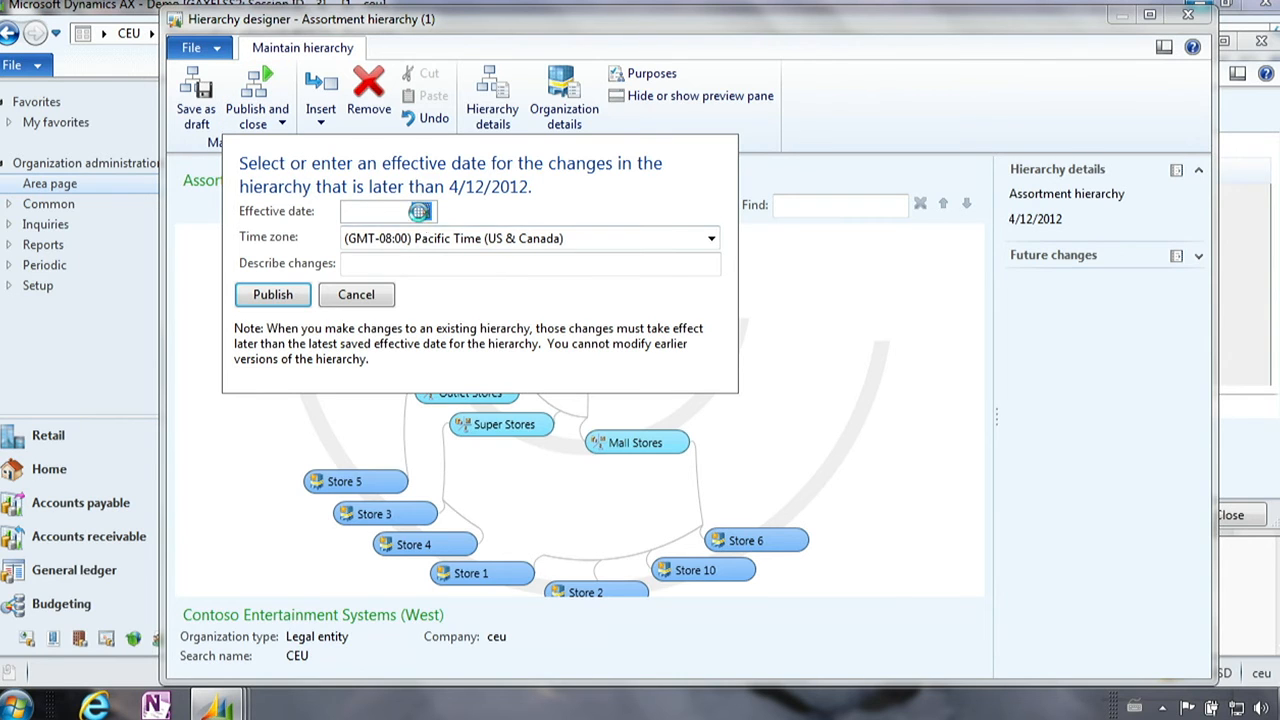
pyautogui.click(421, 212)
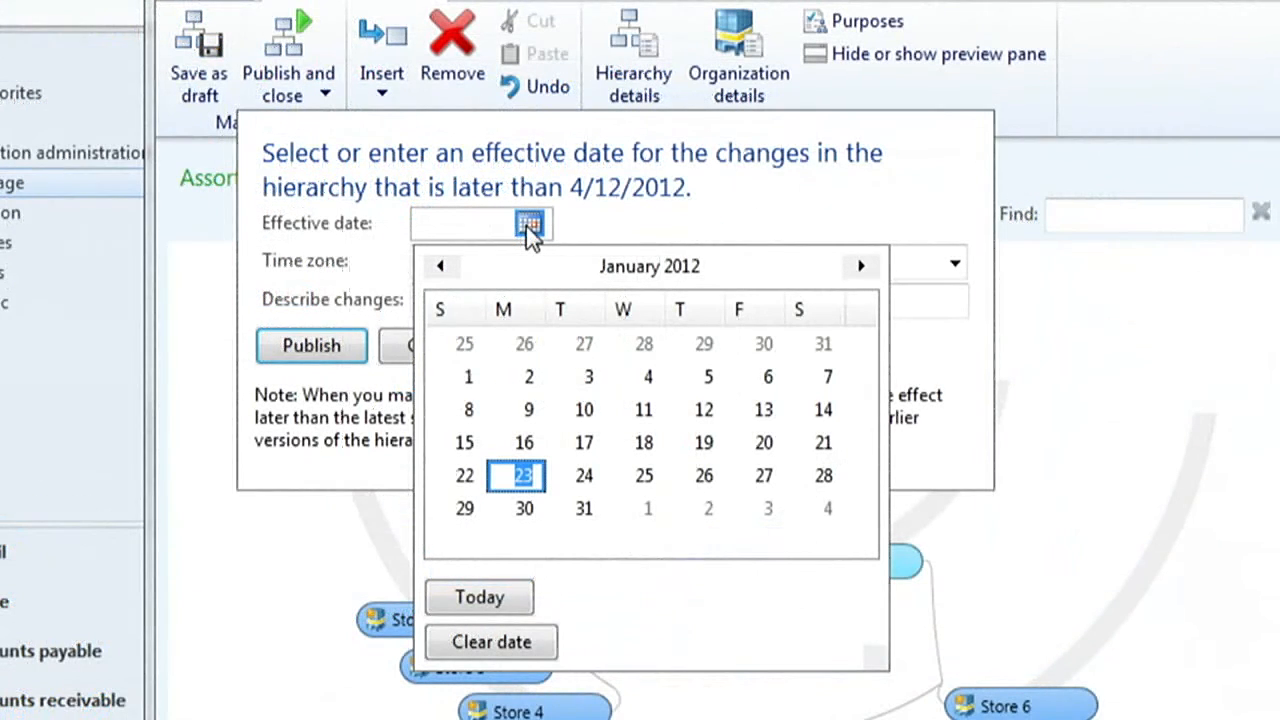
pyautogui.click(860, 267)
pyautogui.click(860, 267)
pyautogui.click(860, 267)
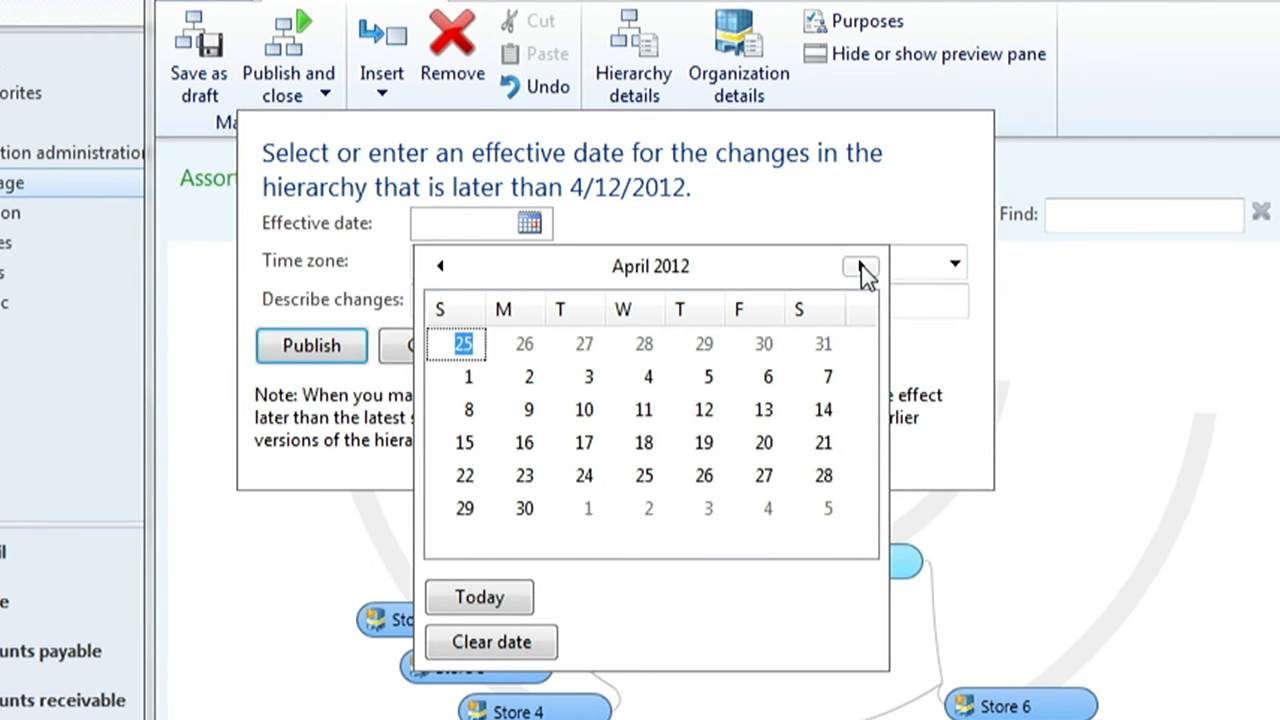
pyautogui.click(524, 508)
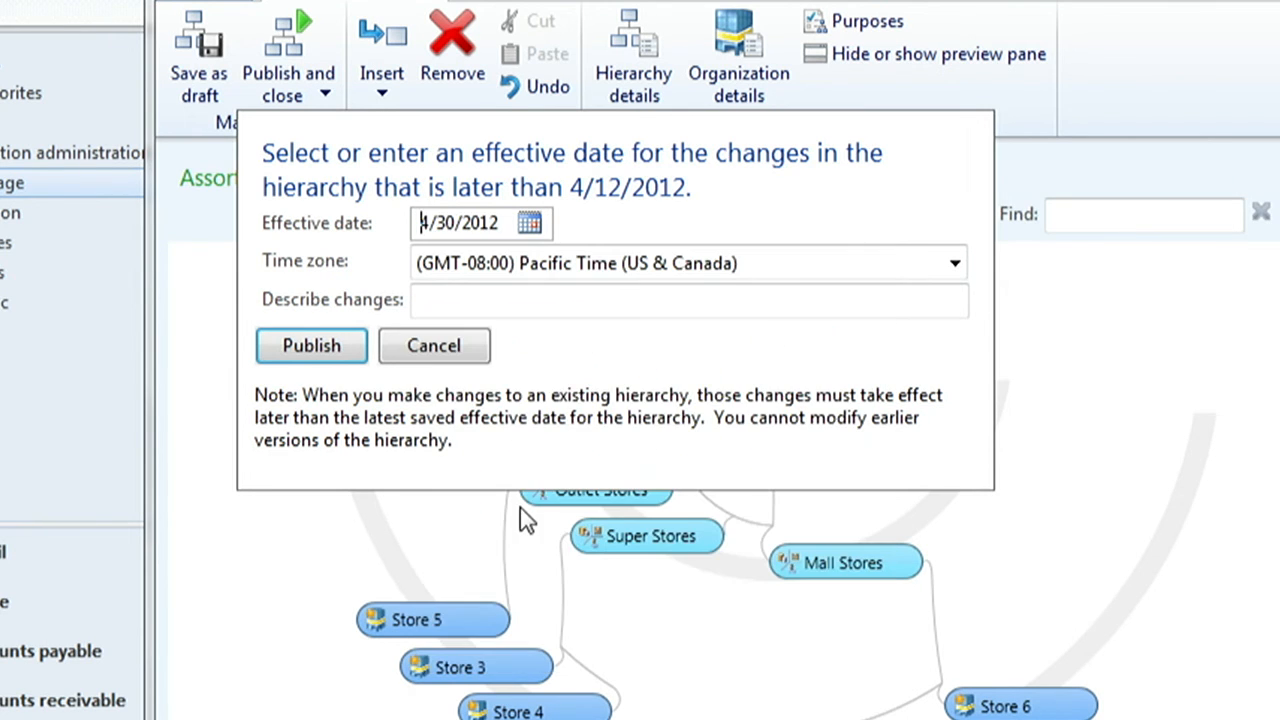
pyautogui.click(312, 347)
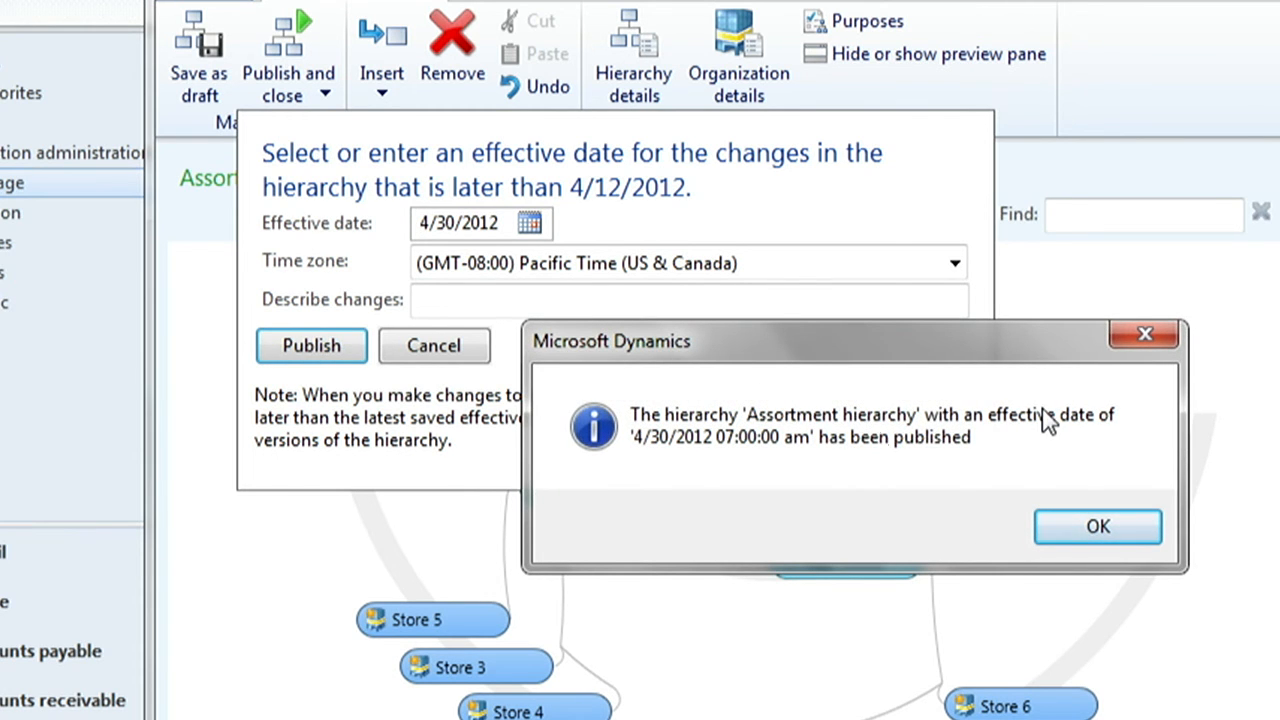
pyautogui.click(1090, 535)
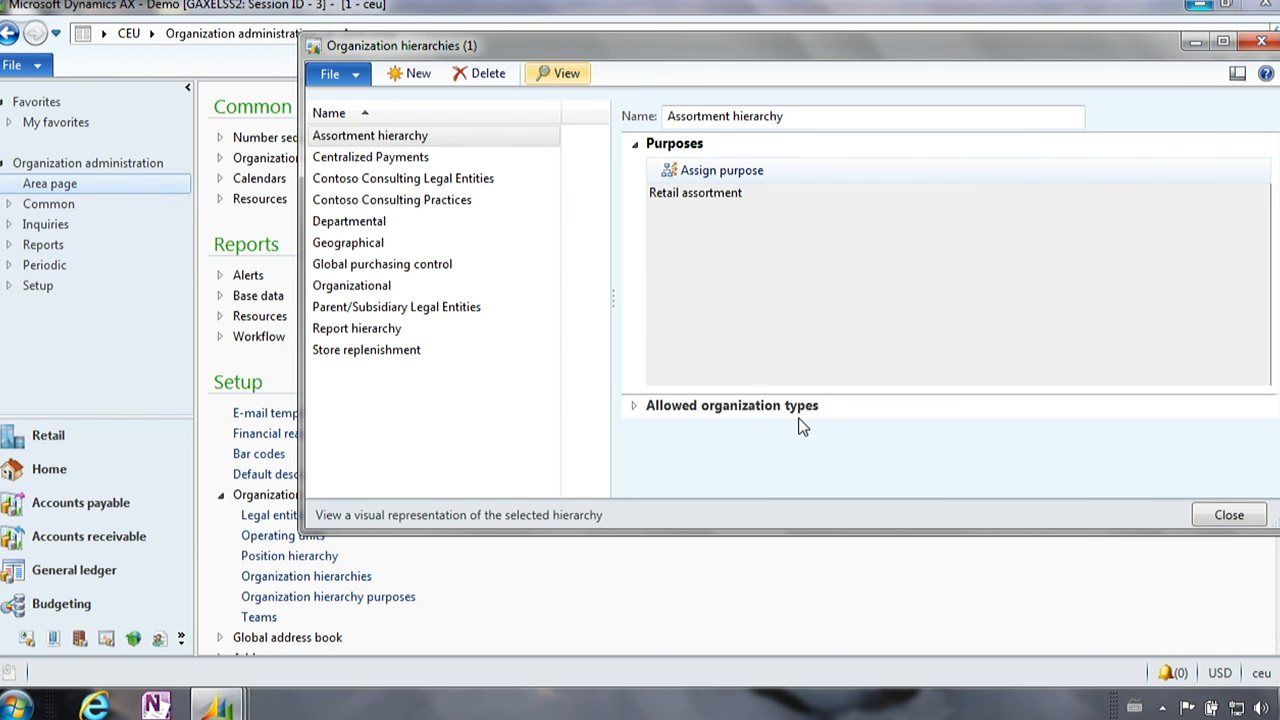
pyautogui.moveTo(1122, 42); pyautogui.dragTo(1025, 53)
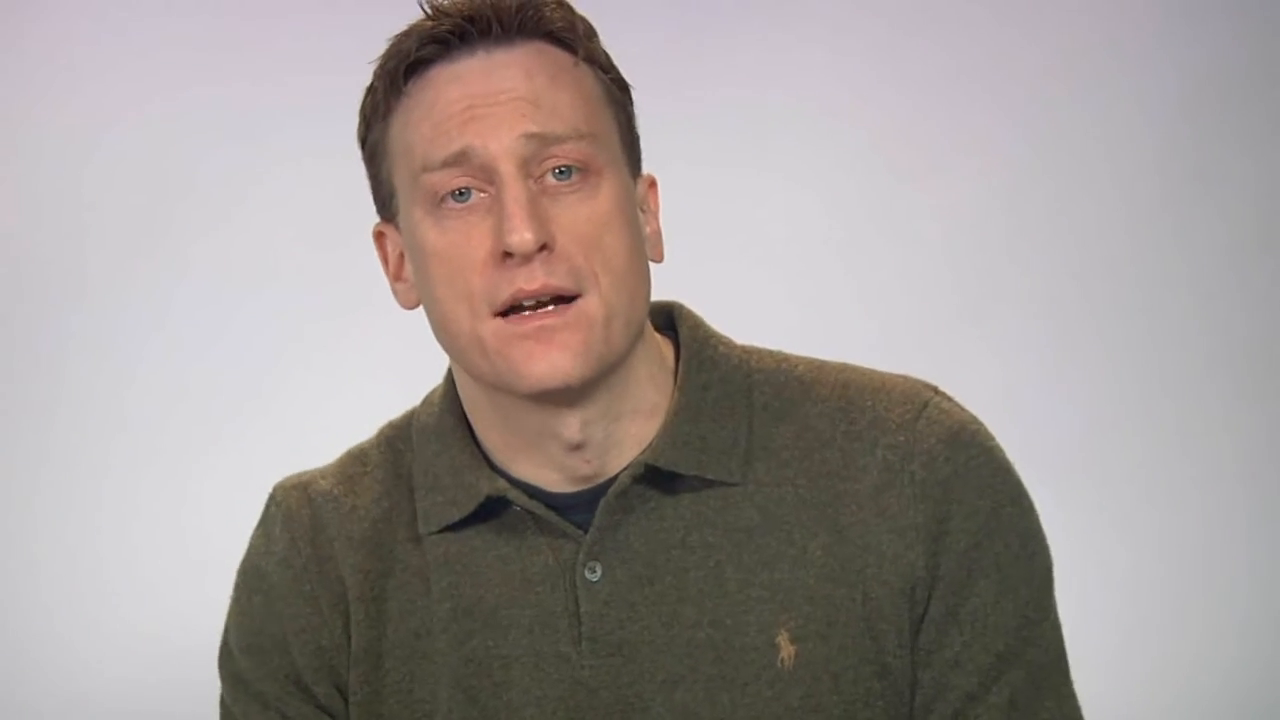